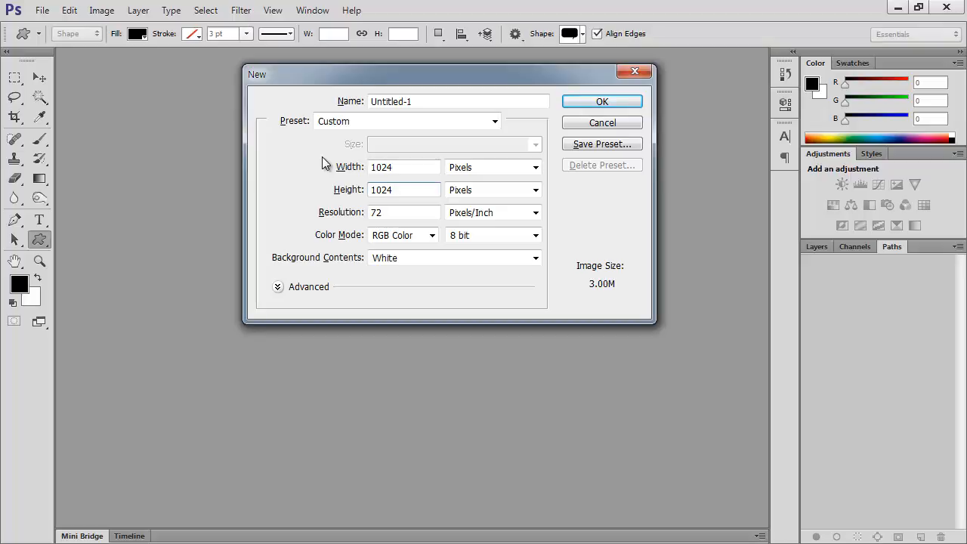
# - Create a new 1024 × 1024 pixel document at 72 pixels/inch in RGB Color with a white background
pyautogui.hotkey('ctrl', 'a')
pyautogui.click(408, 167)
pyautogui.click(403, 190)
pyautogui.click(604, 101)
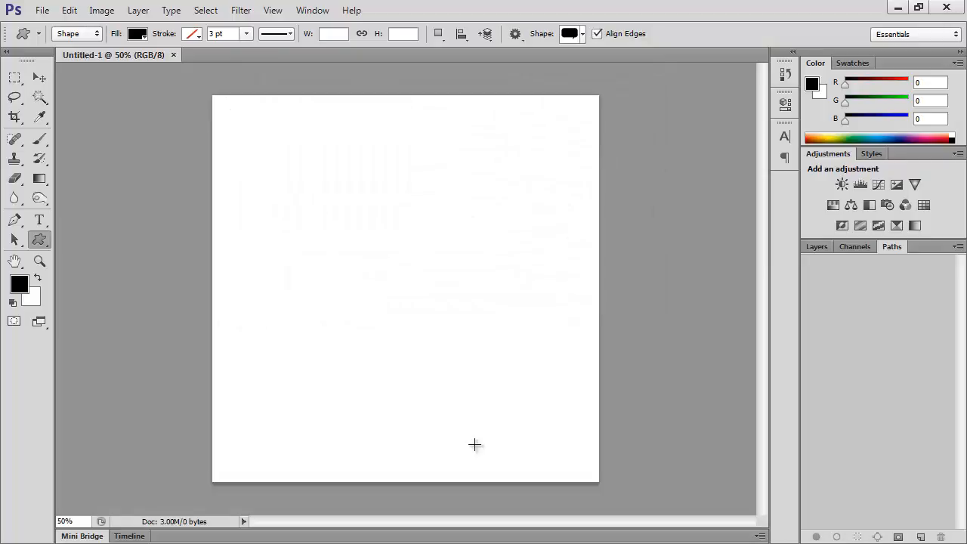
# - Create a rounded rectangle 1024 px wide and 1024 px high with a 220 px radius, drawn from its center
pyautogui.rightClick(48, 244)
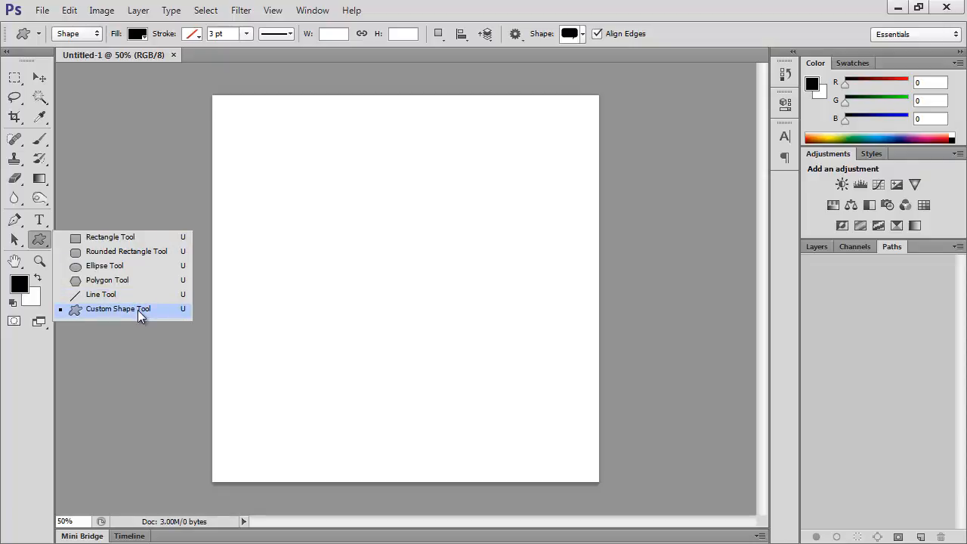
pyautogui.click(140, 258)
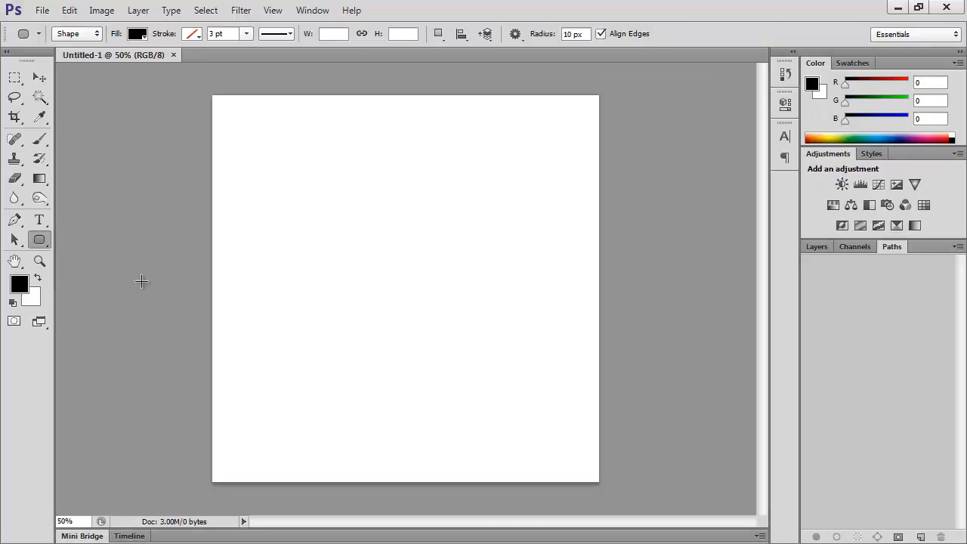
pyautogui.click(39, 240)
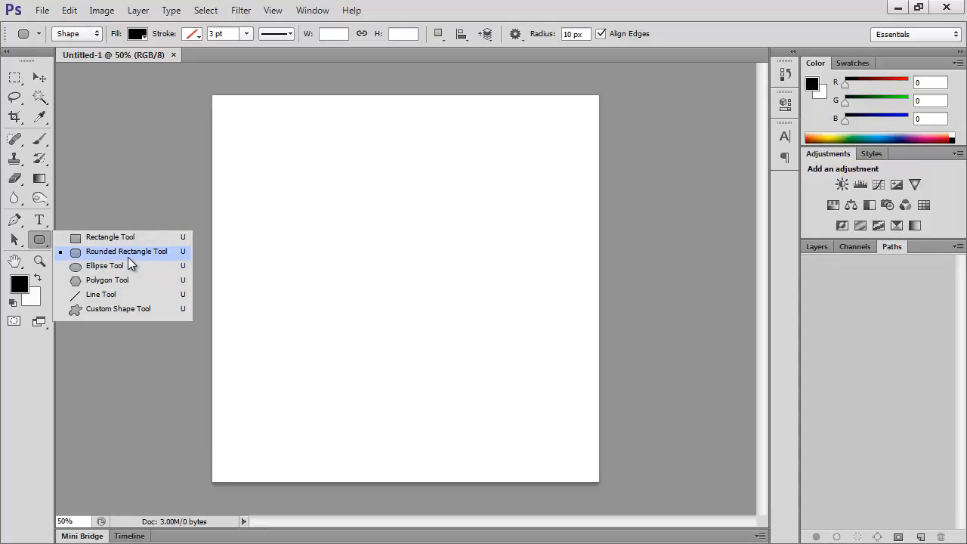
pyautogui.click(128, 257)
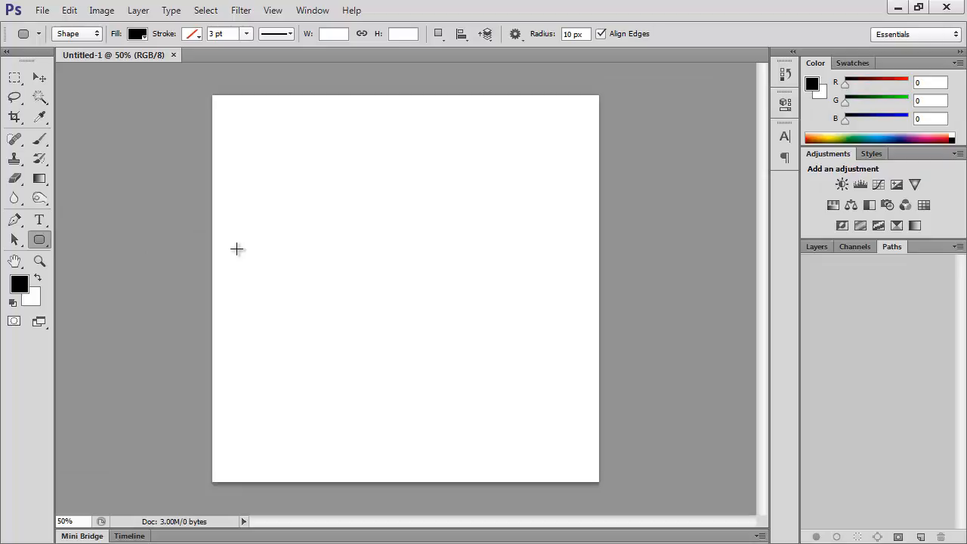
pyautogui.click(174, 195)
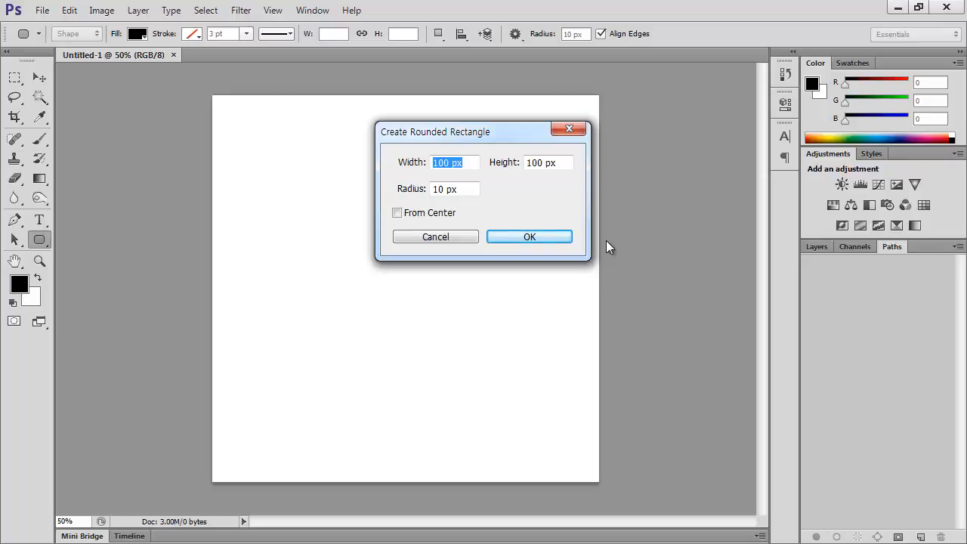
pyautogui.write('1024')
pyautogui.press('Tab')
pyautogui.write('1024')
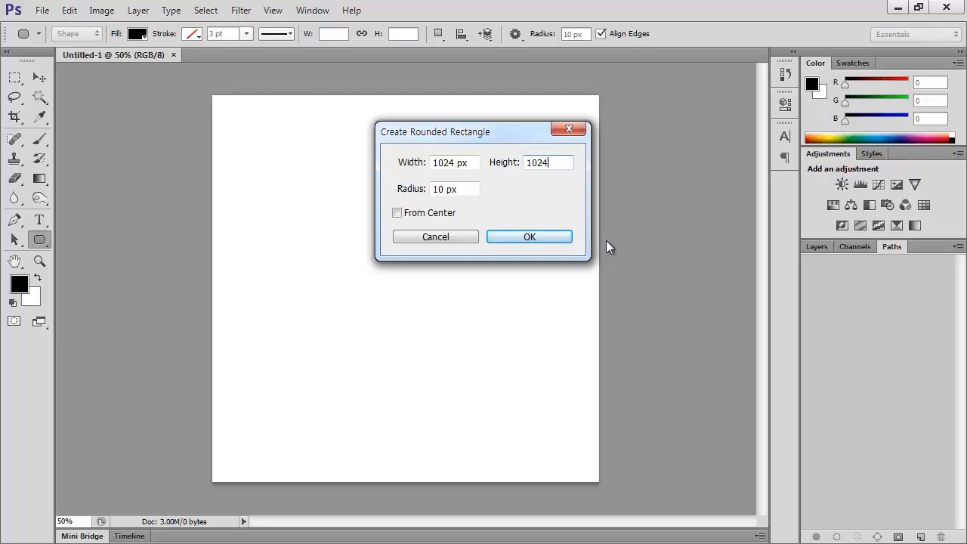
pyautogui.press('Tab')
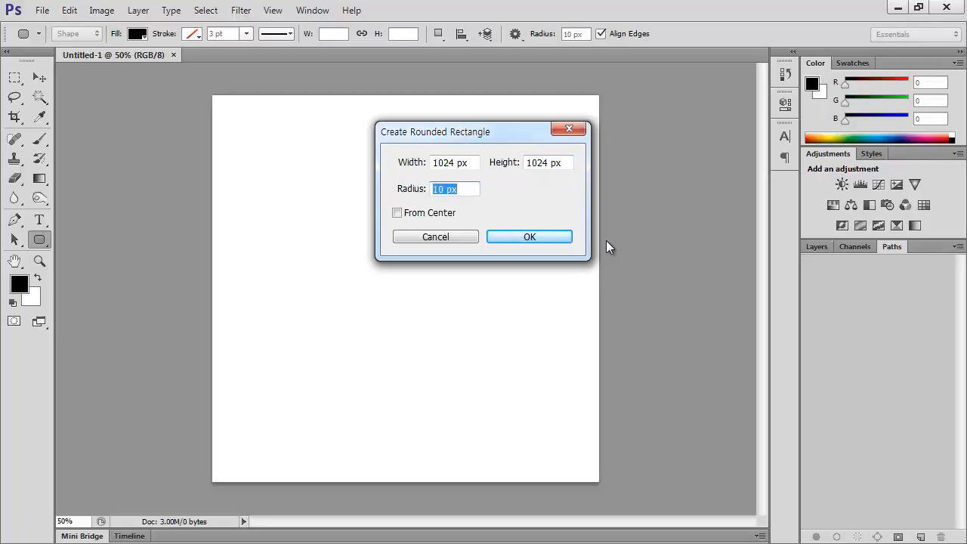
pyautogui.write('220')
pyautogui.click(397, 213)
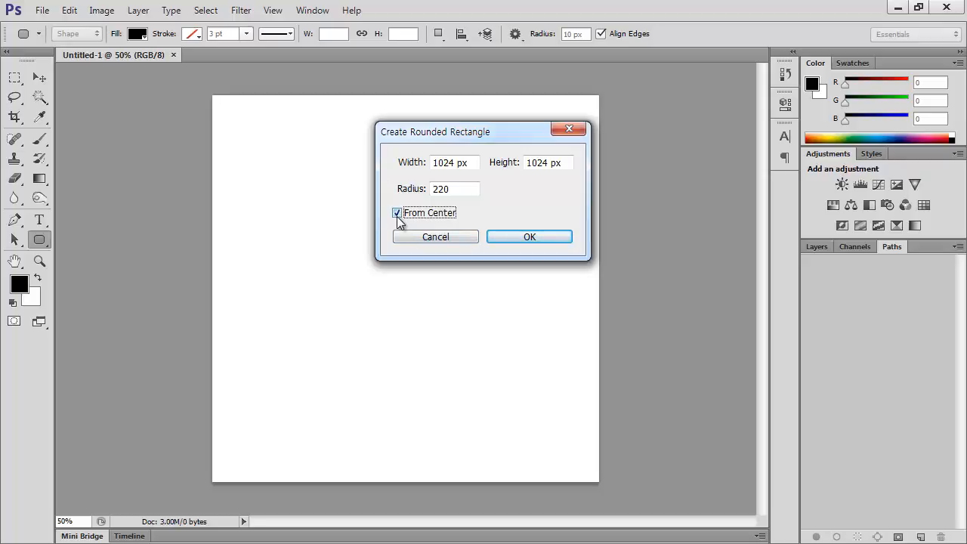
pyautogui.click(554, 241)
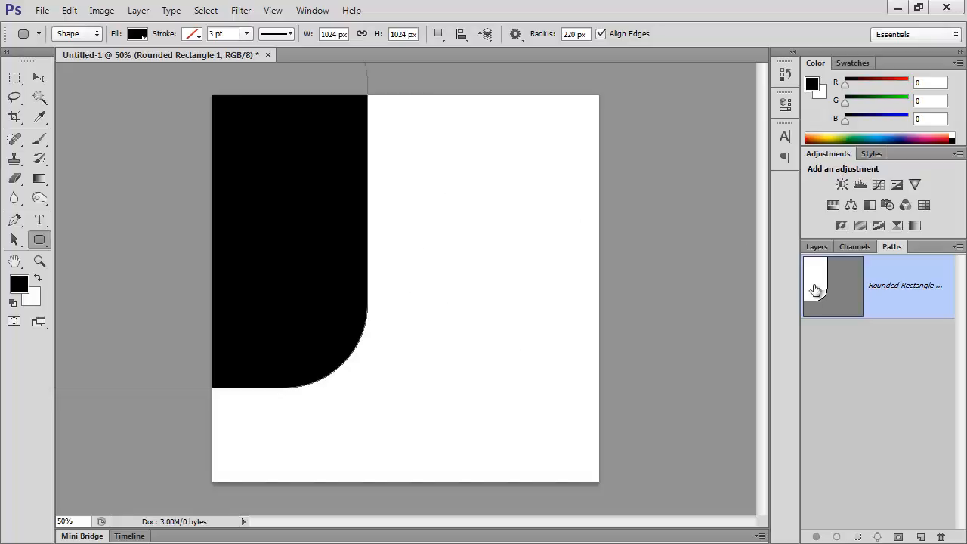
# - Center the rounded rectangle on the Background layer both vertically and horizontally
pyautogui.click(819, 248)
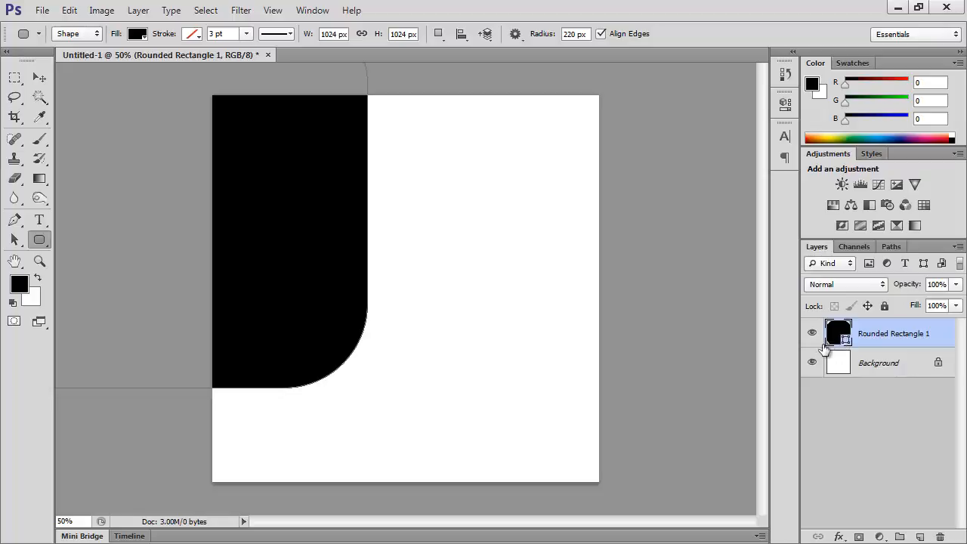
pyautogui.keyDown('shift'); pyautogui.click(884, 363); pyautogui.keyUp('shift')
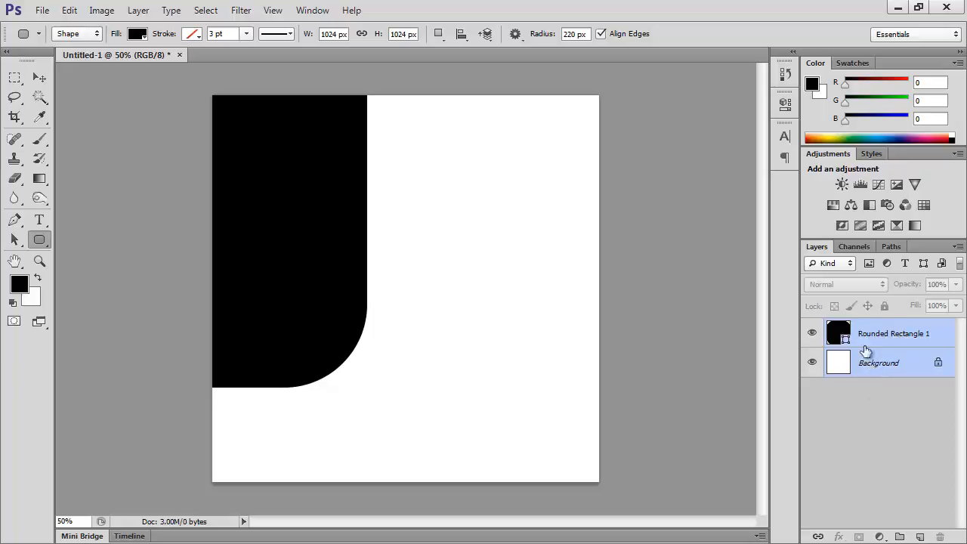
pyautogui.click(39, 78)
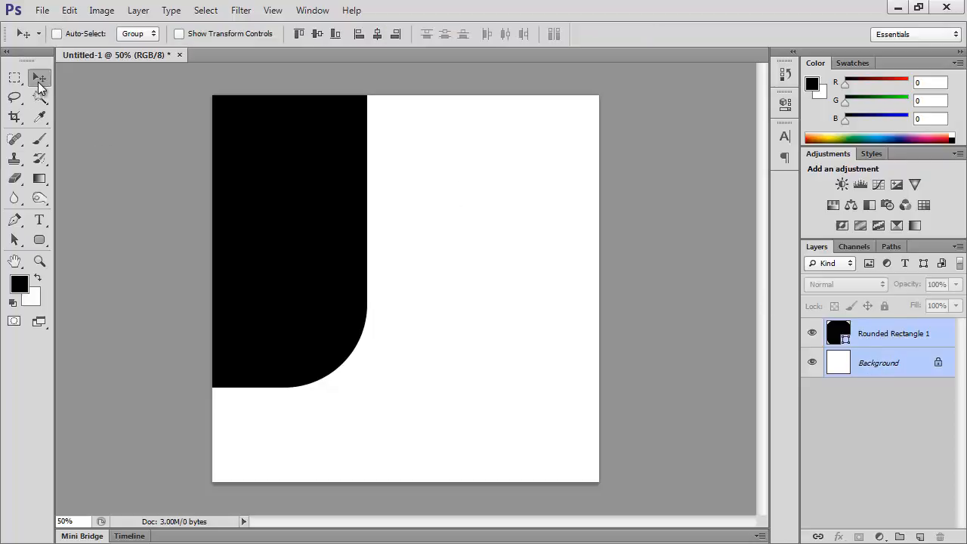
pyautogui.click(320, 36)
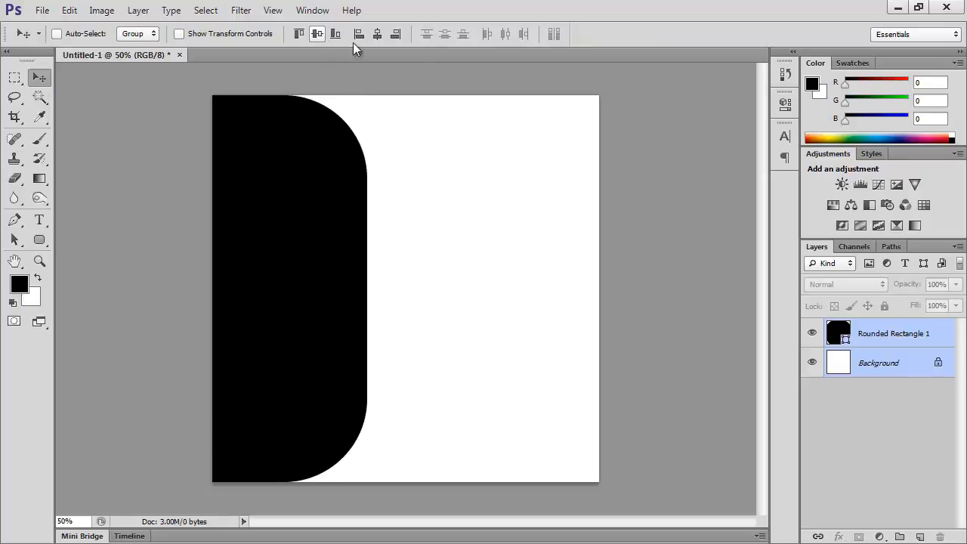
pyautogui.click(379, 35)
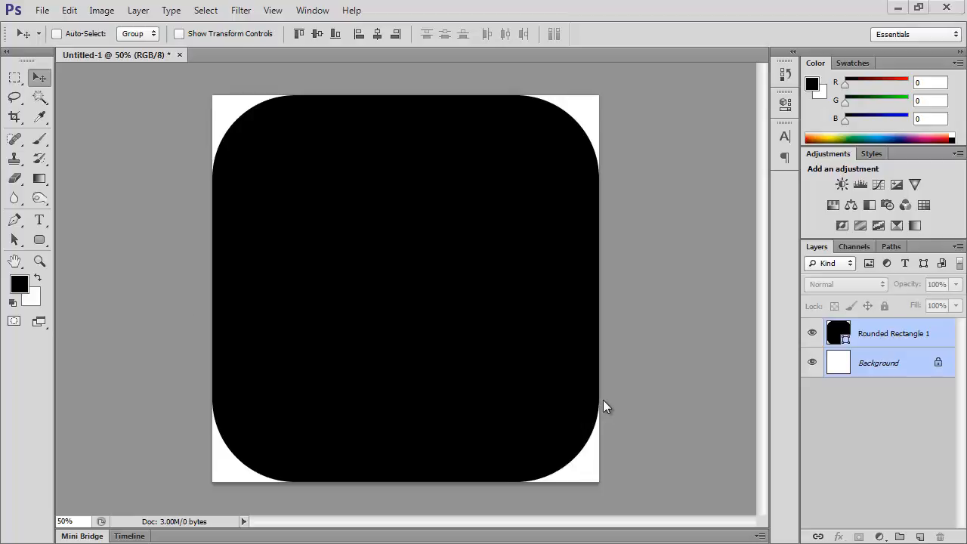
# - Add a Gradient fill layer above the rounded rectangle layer
pyautogui.click(896, 338)
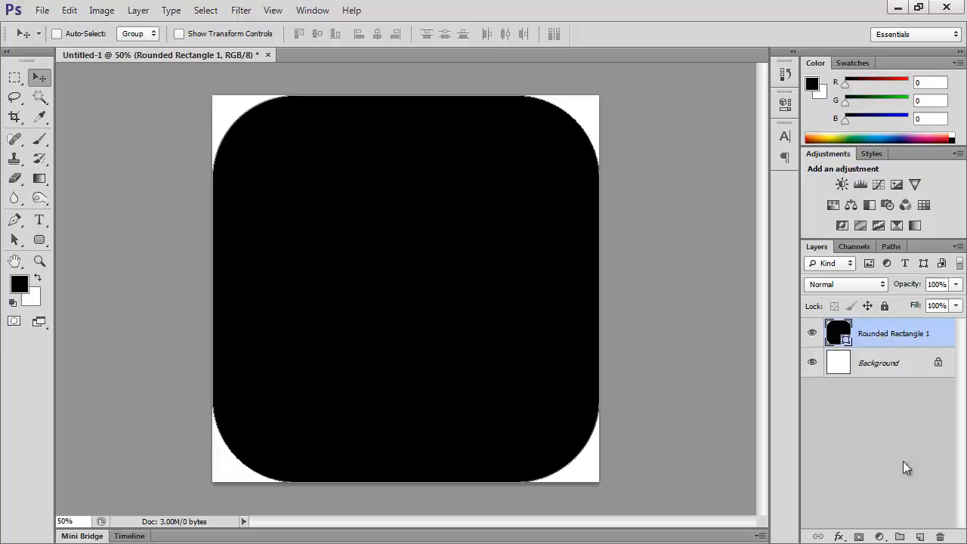
pyautogui.click(880, 537)
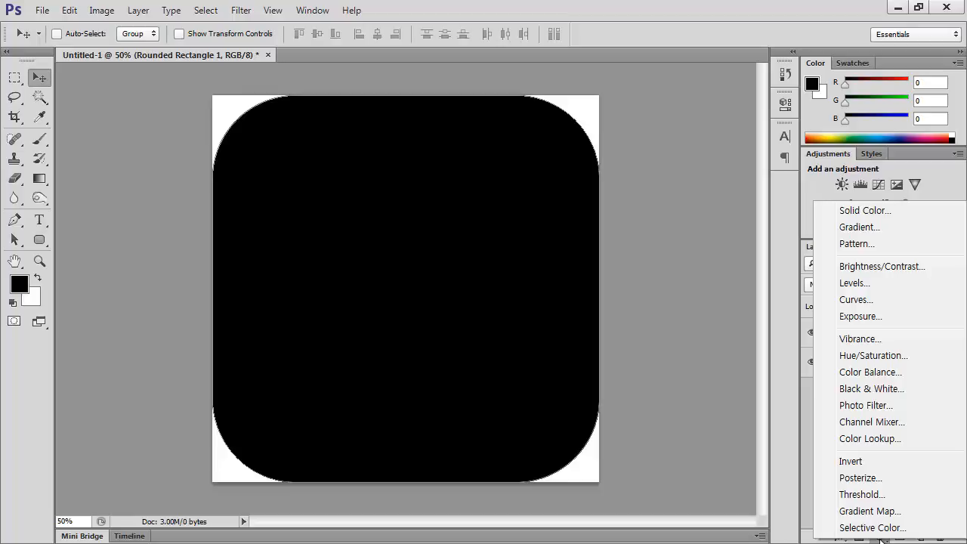
pyautogui.click(864, 231)
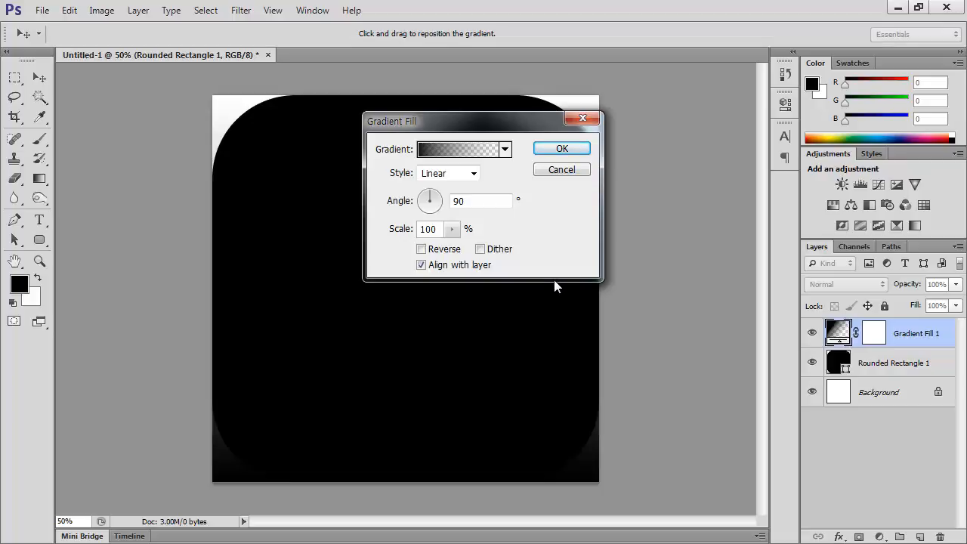
# - Edit the fill layer's gradient and set the color stop at location 0% to blue 29adf9
pyautogui.click(457, 151)
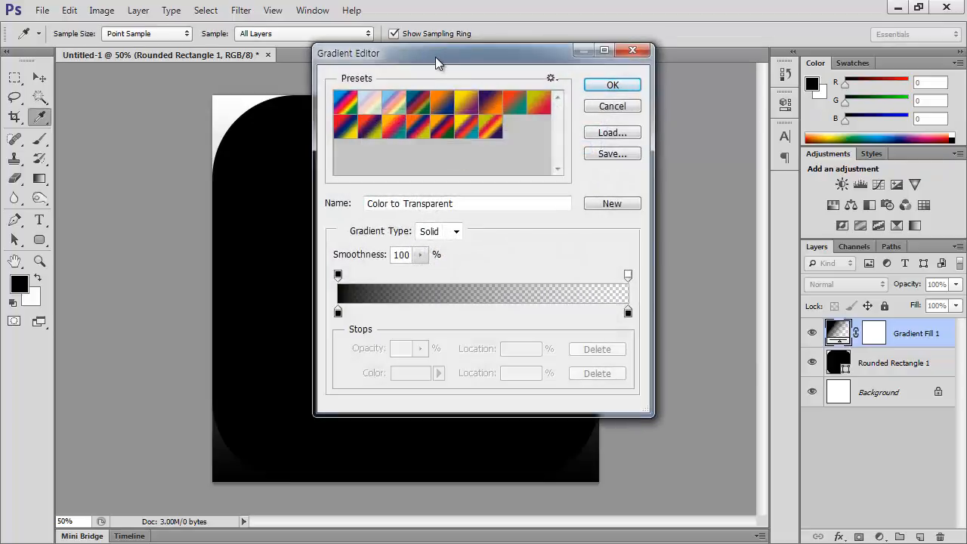
pyautogui.moveTo(434, 53); pyautogui.dragTo(698, 71)
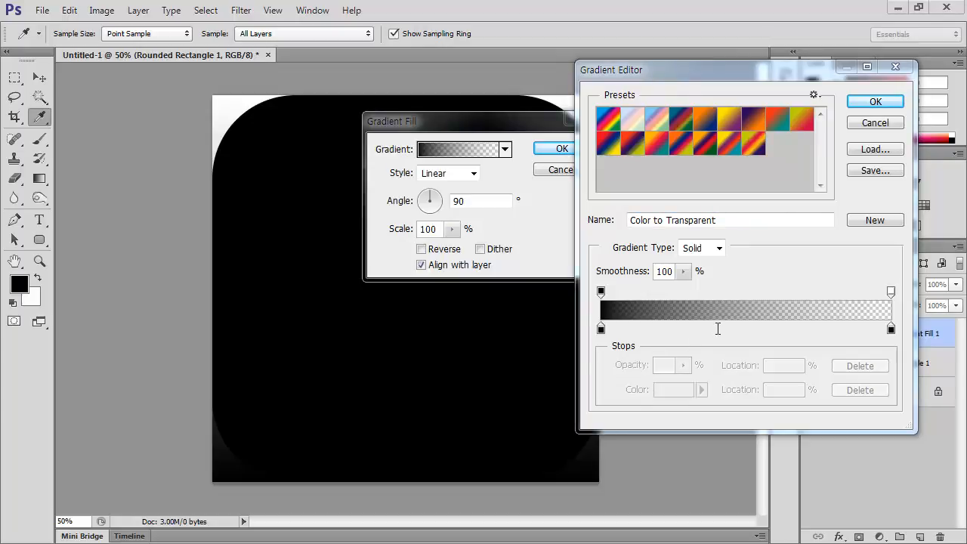
pyautogui.click(601, 330)
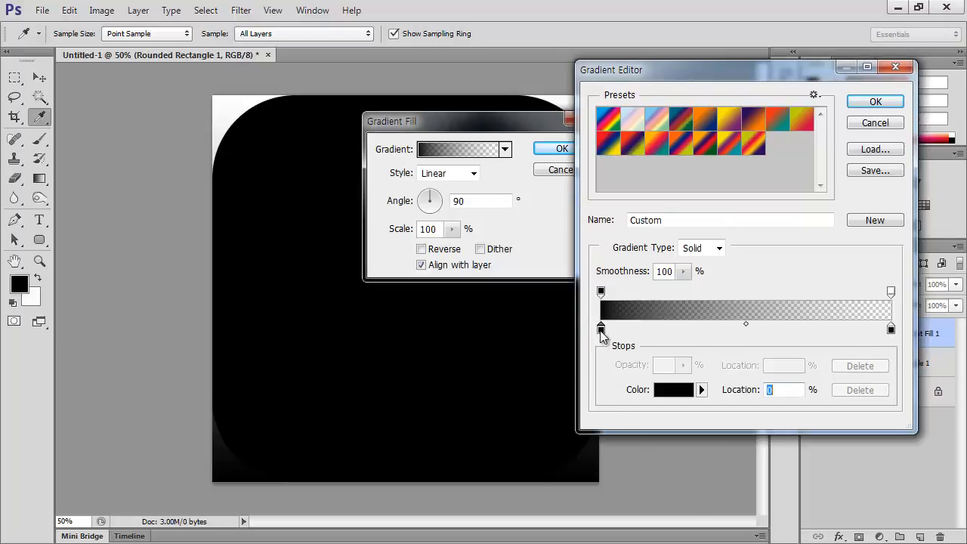
pyautogui.doubleClick(601, 331)
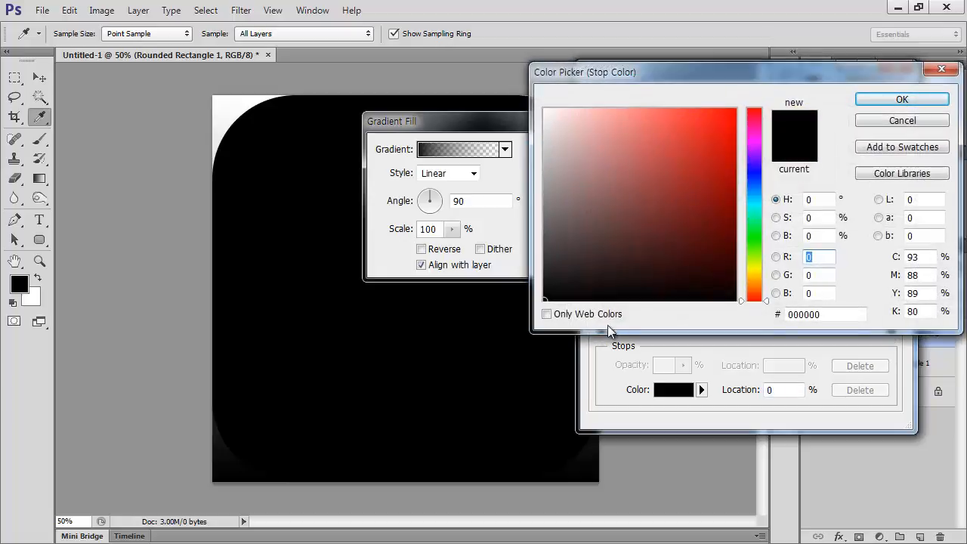
pyautogui.moveTo(747, 178); pyautogui.dragTo(754, 193)
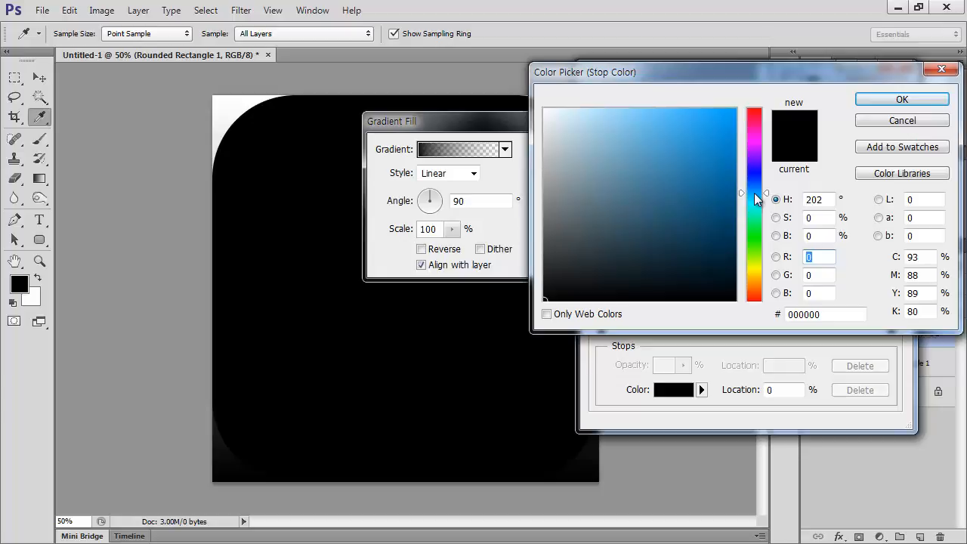
pyautogui.moveTo(693, 127)
pyautogui.mouseDown()
pyautogui.moveTo(703, 109)
pyautogui.moveTo(700, 139)
pyautogui.moveTo(705, 113)
pyautogui.mouseUp()
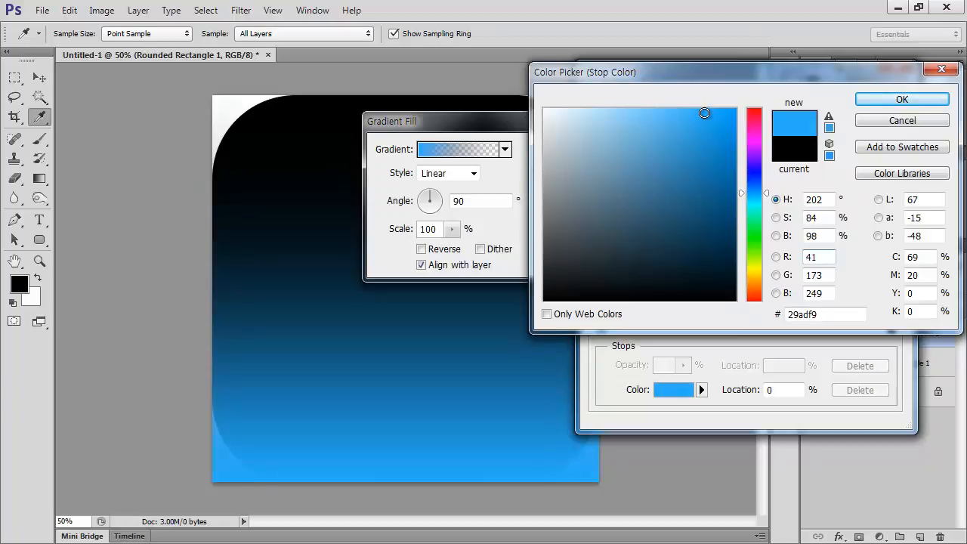
pyautogui.click(922, 101)
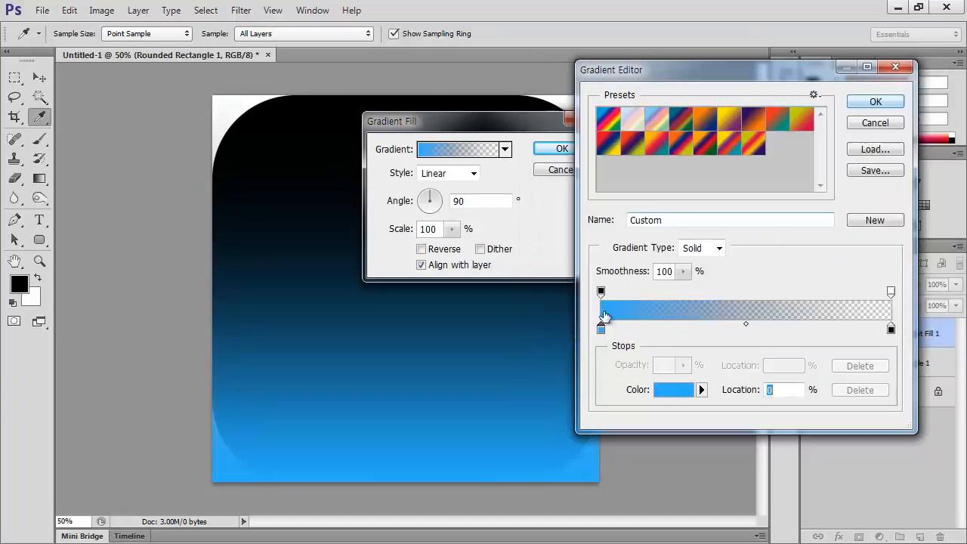
# - Set the gradient's color stop at location 100% to blue 1cb2ea
pyautogui.doubleClick(892, 331)
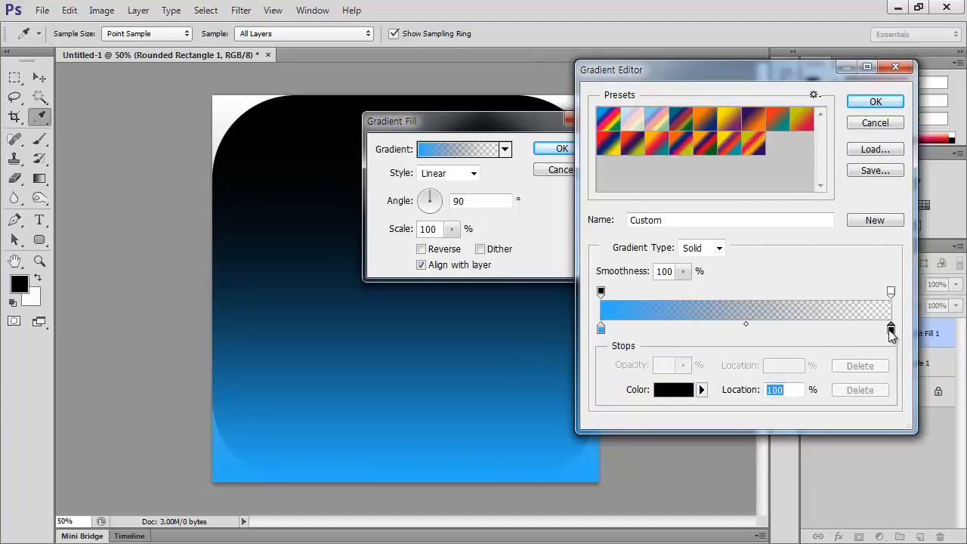
pyautogui.click(700, 137)
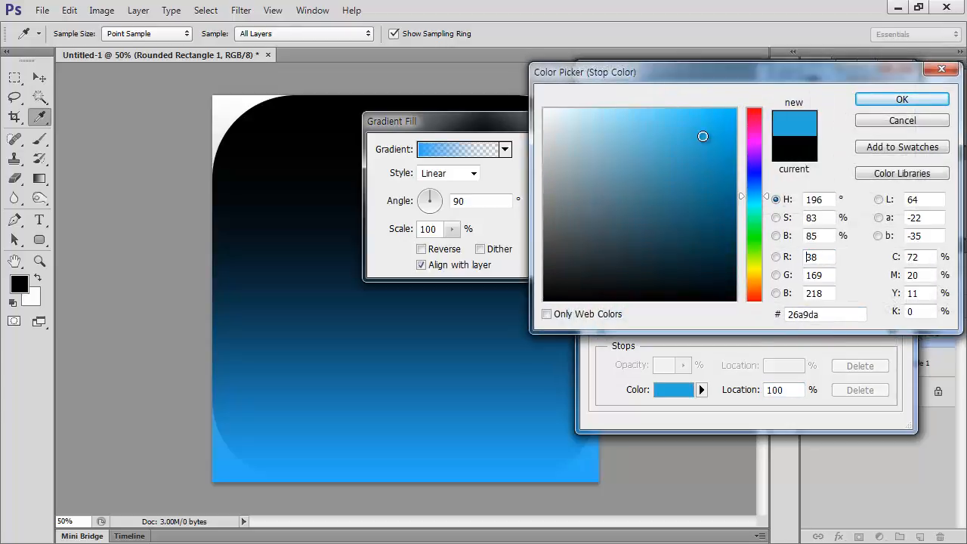
pyautogui.click(713, 152)
pyautogui.moveTo(713, 152); pyautogui.dragTo(712, 122)
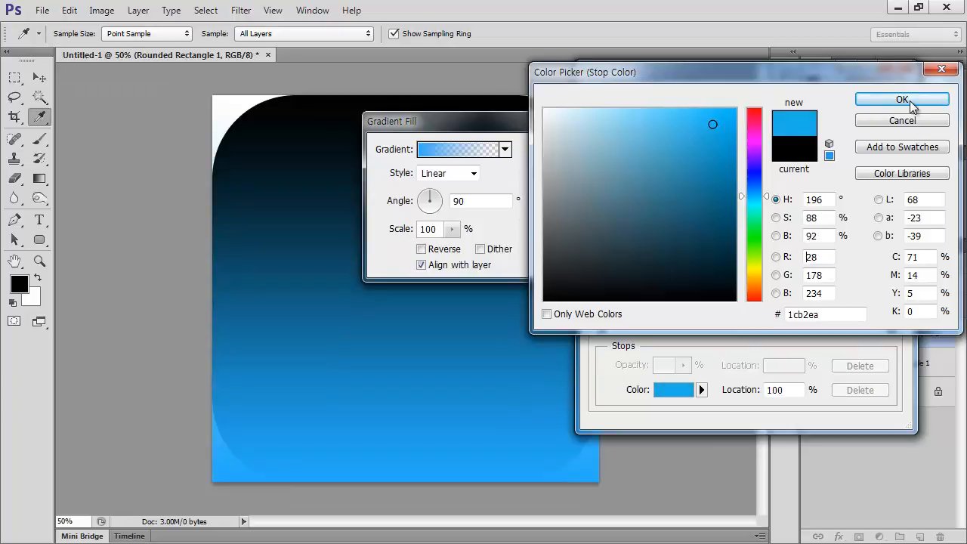
pyautogui.click(902, 99)
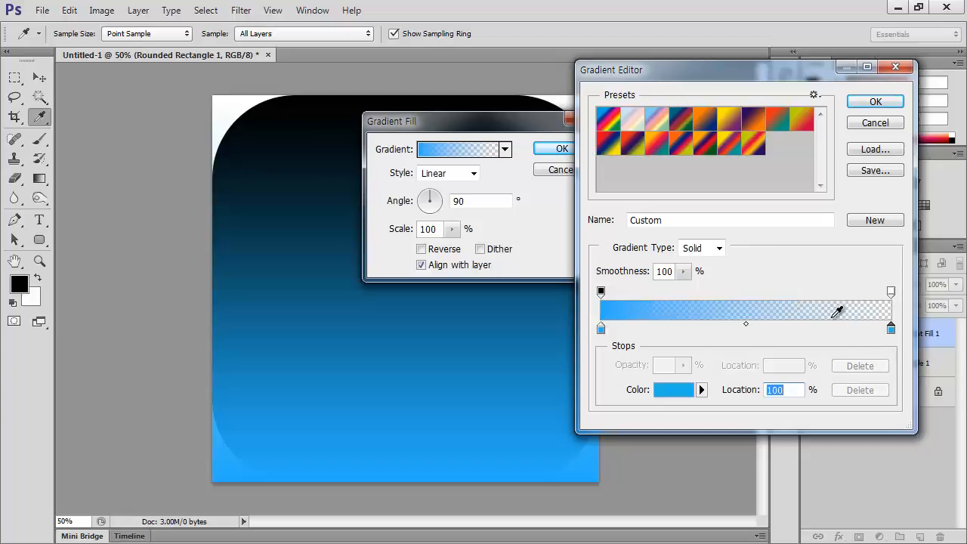
# - Raise the opacity of the gradient's opacity stop at location 100% to 100%
pyautogui.click(891, 292)
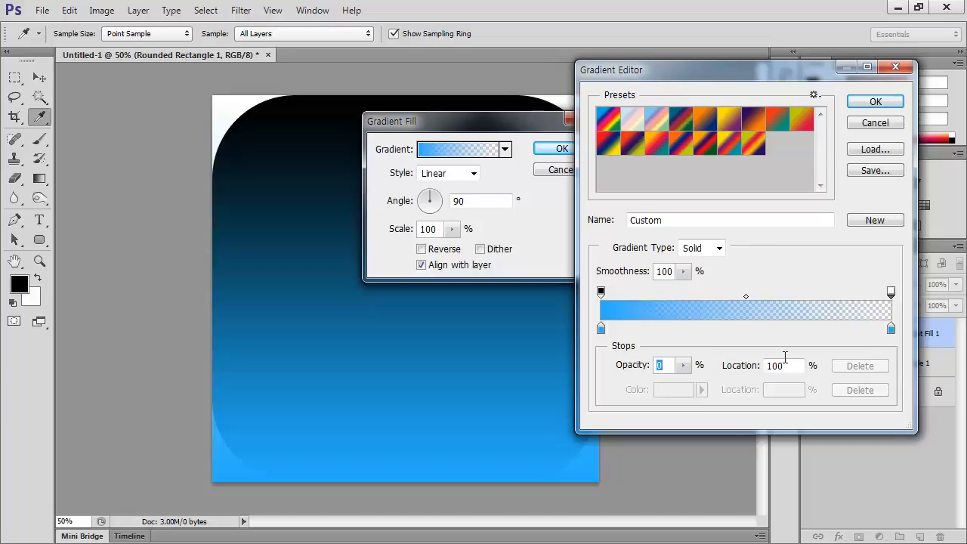
pyautogui.scroll(20, 666, 367)
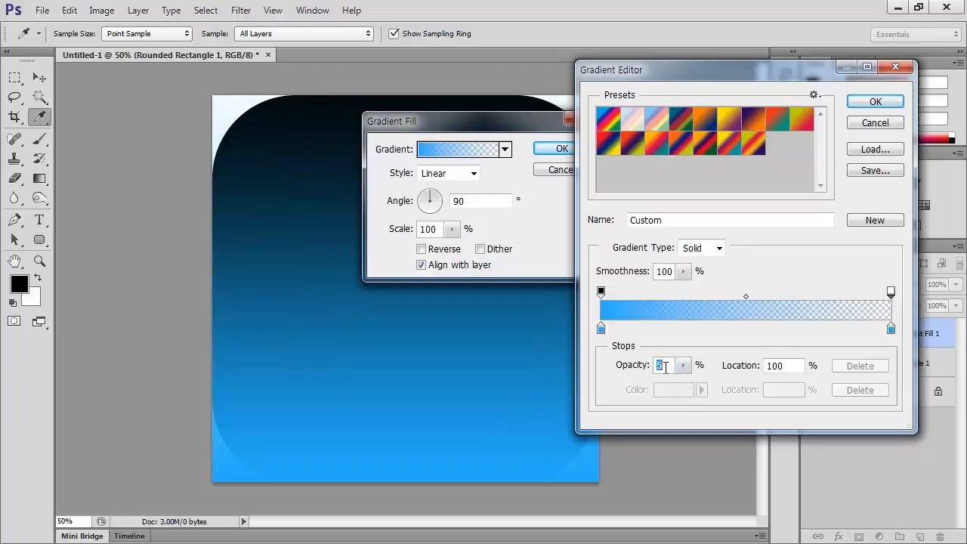
pyautogui.scroll(20, 666, 378)
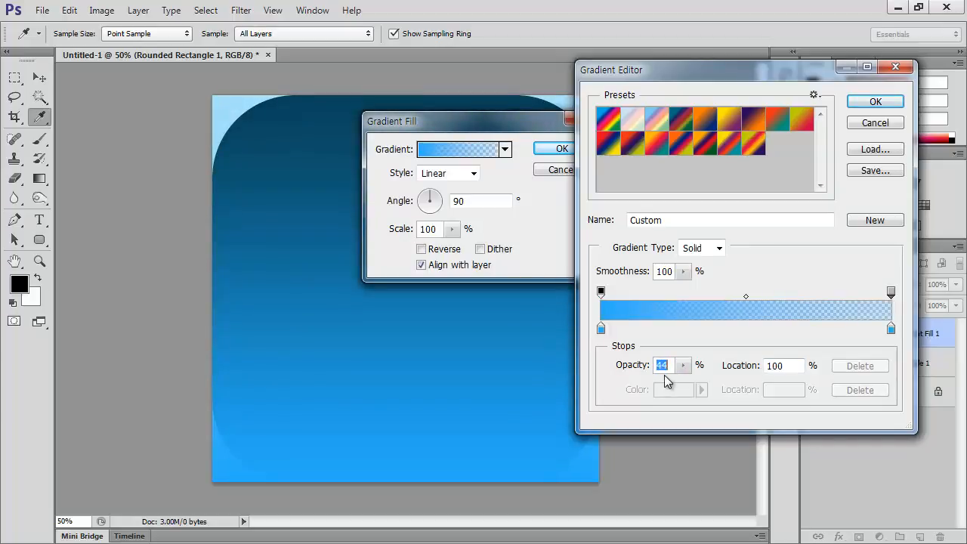
pyautogui.scroll(20, 666, 378)
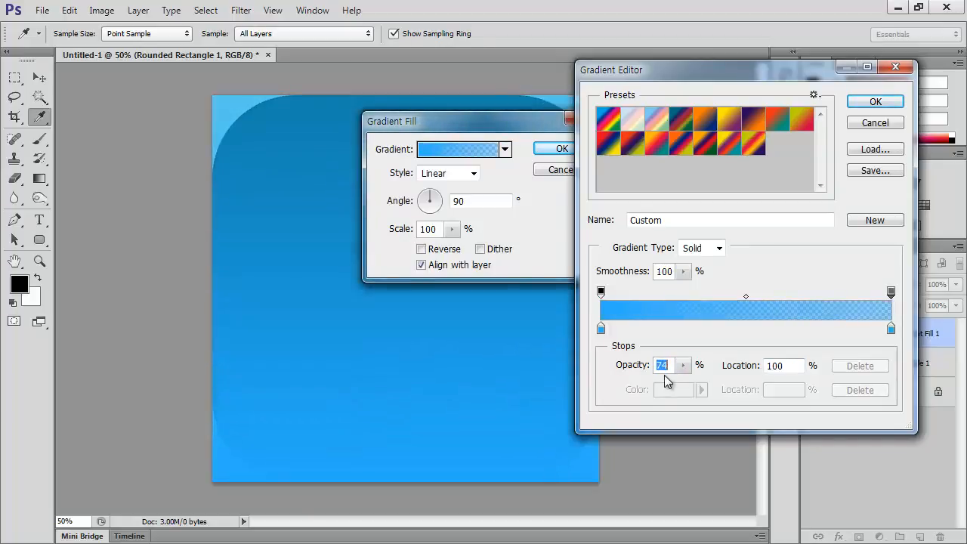
pyautogui.scroll(1, 668, 368)
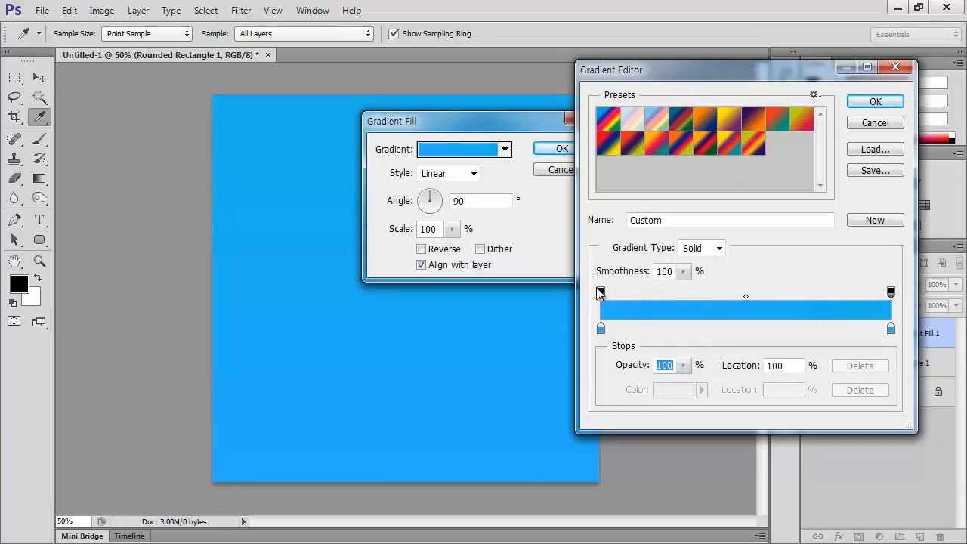
pyautogui.click(892, 292)
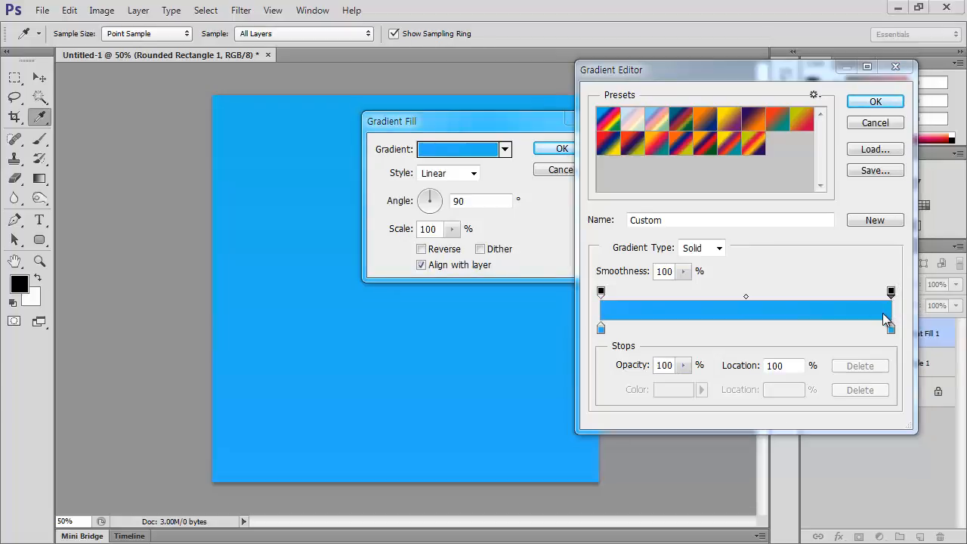
# - Accept the edited gradient fill and clip the gradient fill layer to the rounded rectangle layer below it
pyautogui.click(872, 103)
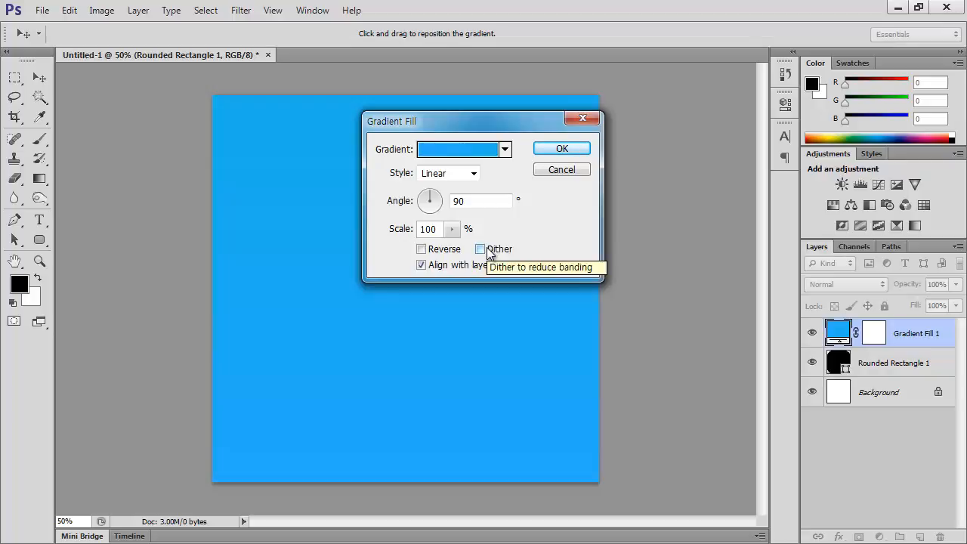
pyautogui.click(563, 150)
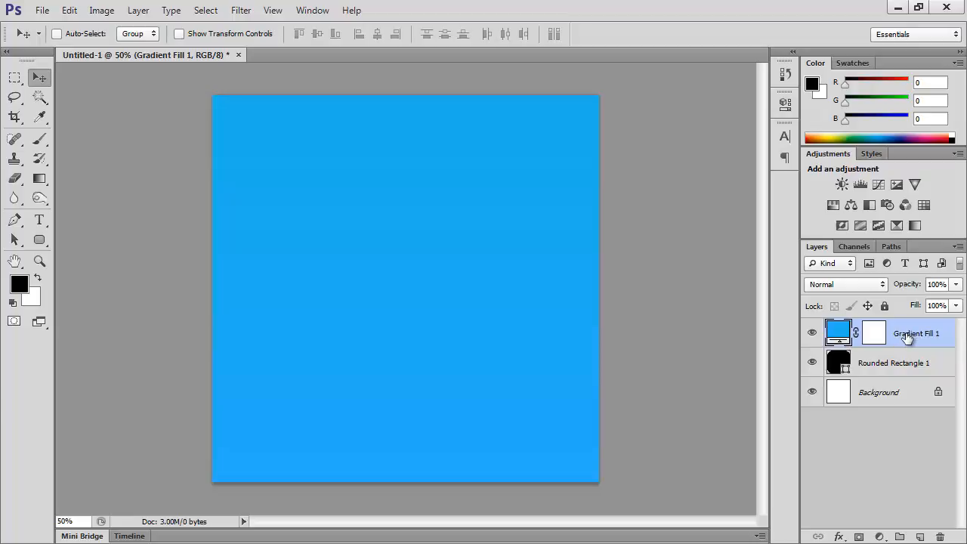
pyautogui.rightClick(944, 333)
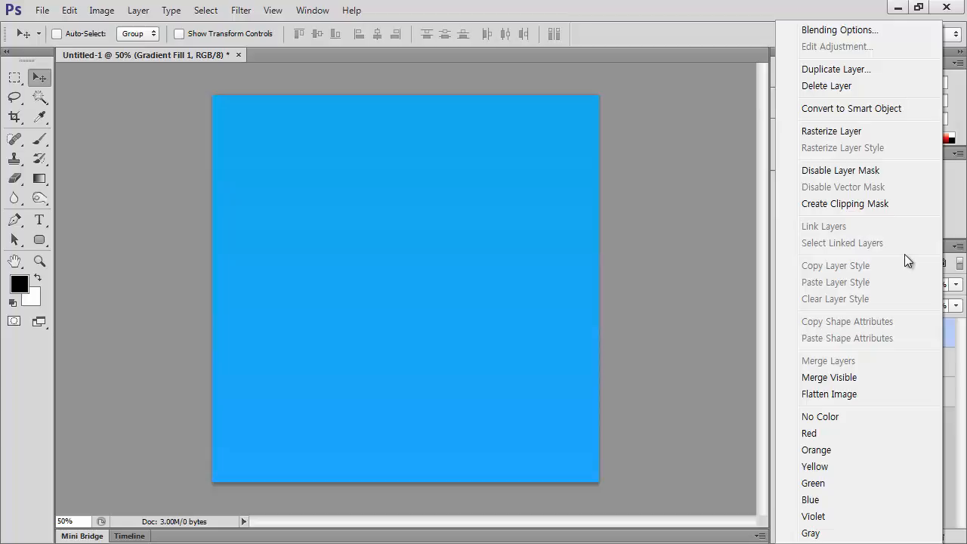
pyautogui.press('Escape')
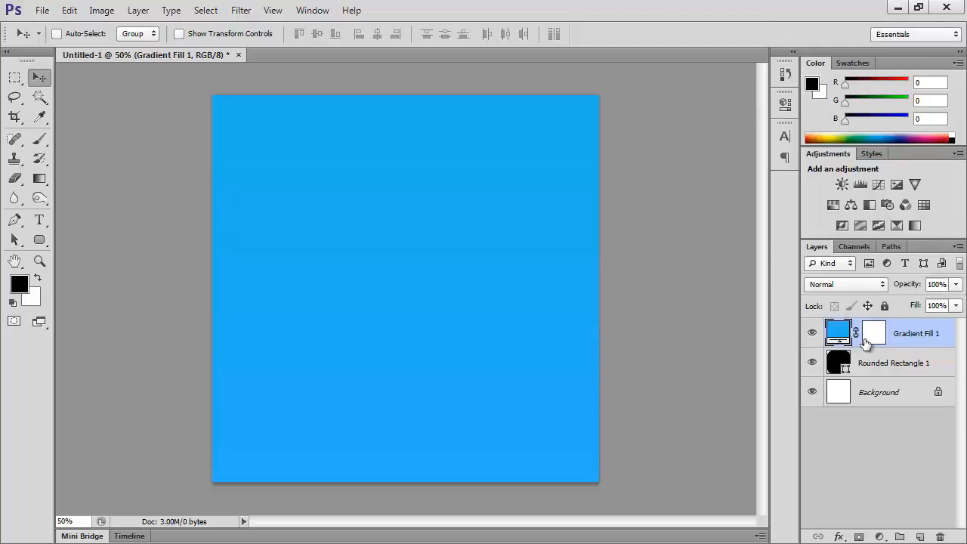
pyautogui.moveTo(860, 344); pyautogui.dragTo(857, 338)
pyautogui.keyDown('alt'); pyautogui.click(854, 339); pyautogui.keyUp('alt')
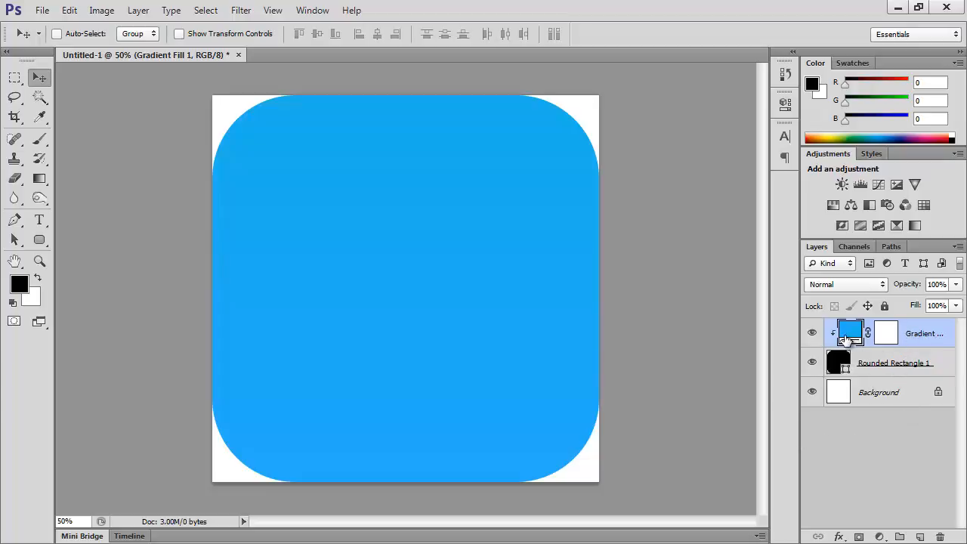
# - Convert the gradient fill and rounded rectangle layers together into a single smart object
pyautogui.keyDown('shift'); pyautogui.click(928, 363); pyautogui.keyUp('shift')
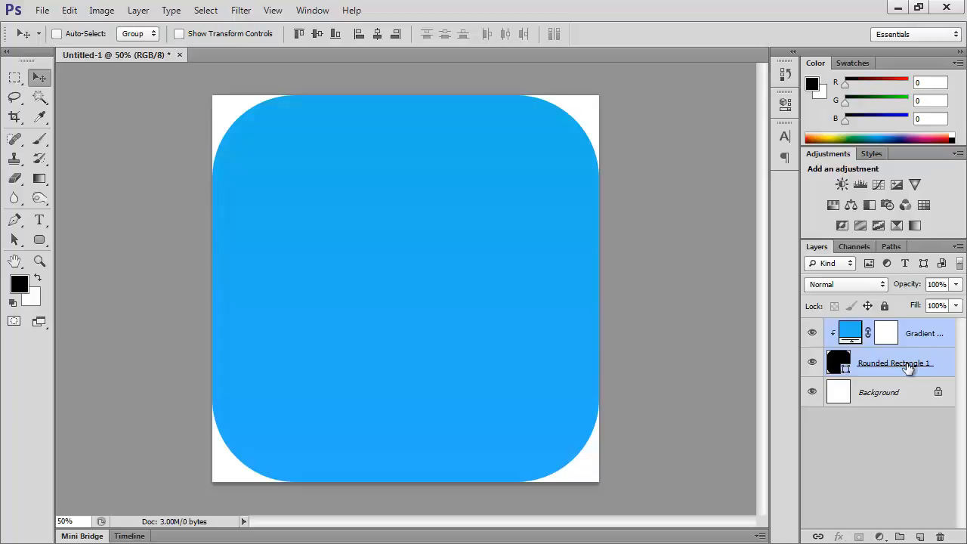
pyautogui.rightClick(941, 365)
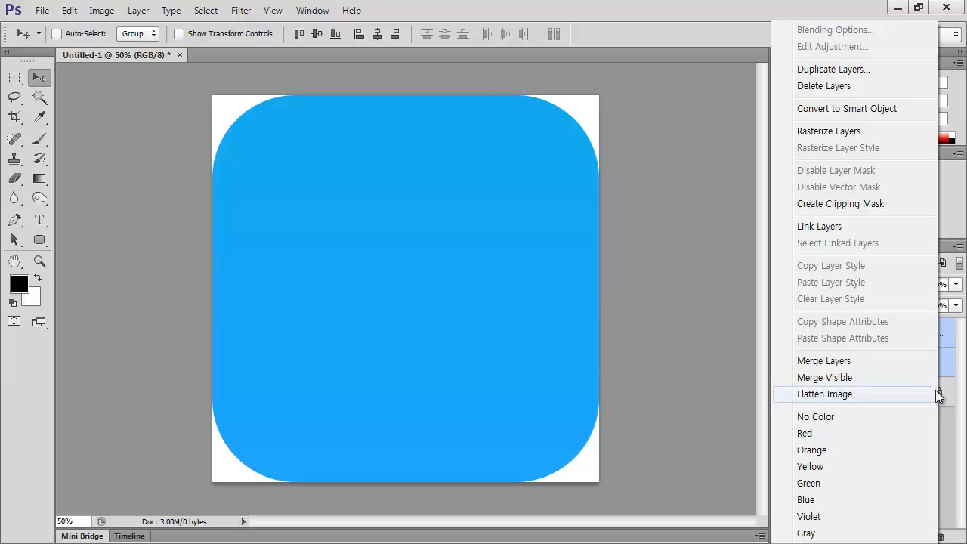
pyautogui.click(937, 394)
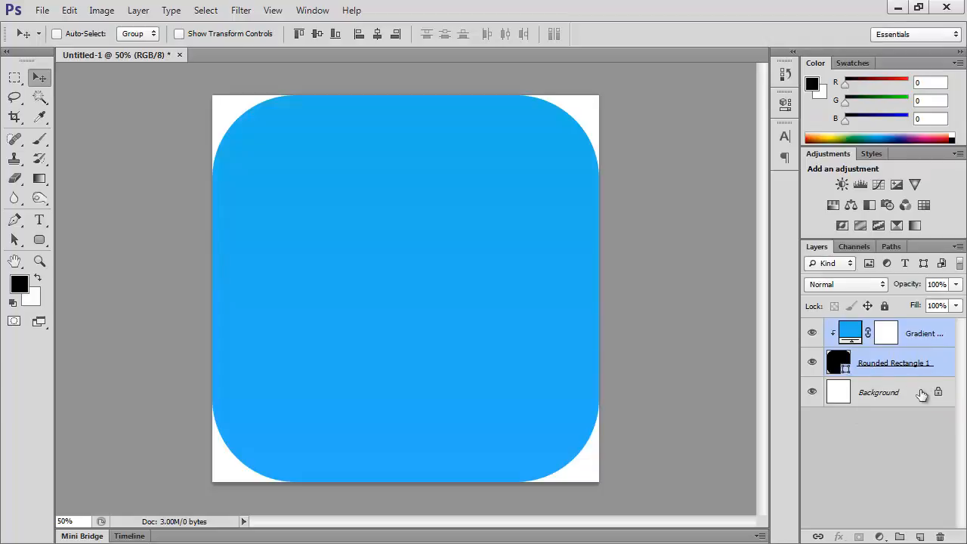
pyautogui.rightClick(943, 368)
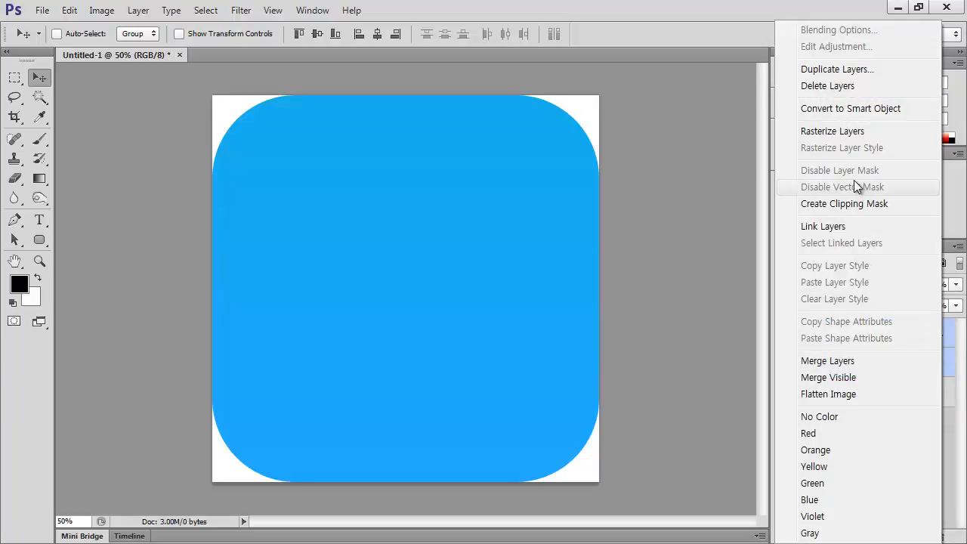
pyautogui.click(849, 109)
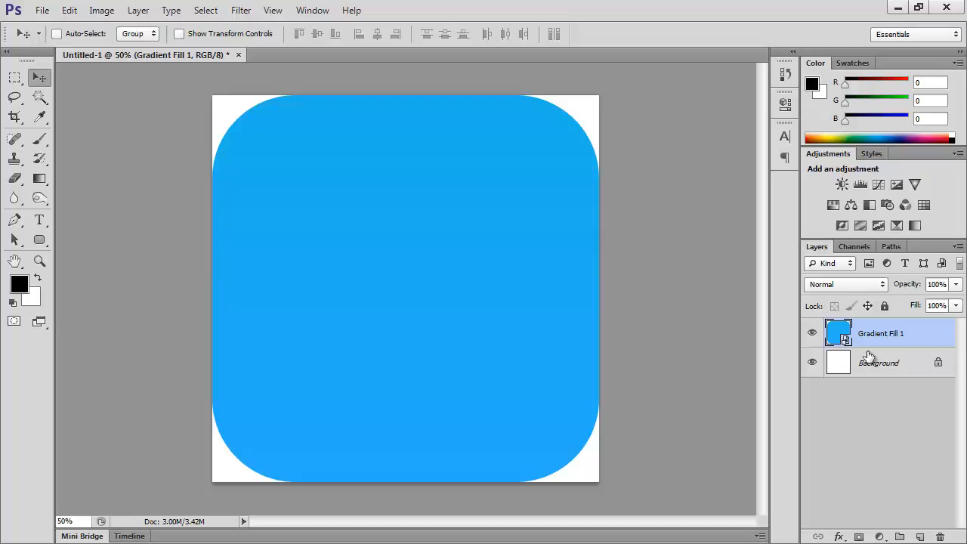
# - Widen the canvas by about 40% on the right side of the icon with the Crop tool
pyautogui.press('c')
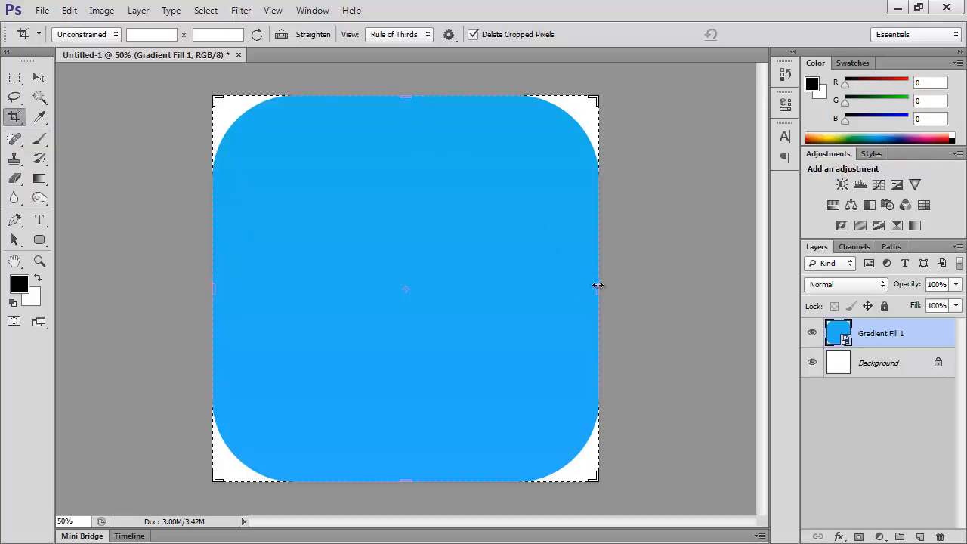
pyautogui.moveTo(598, 285); pyautogui.dragTo(660, 287)
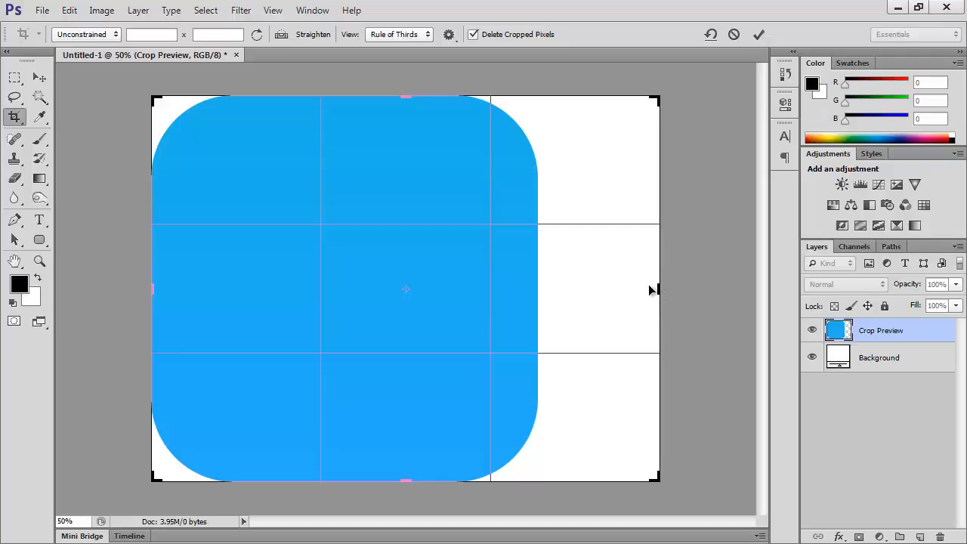
pyautogui.moveTo(658, 290); pyautogui.dragTo(677, 290)
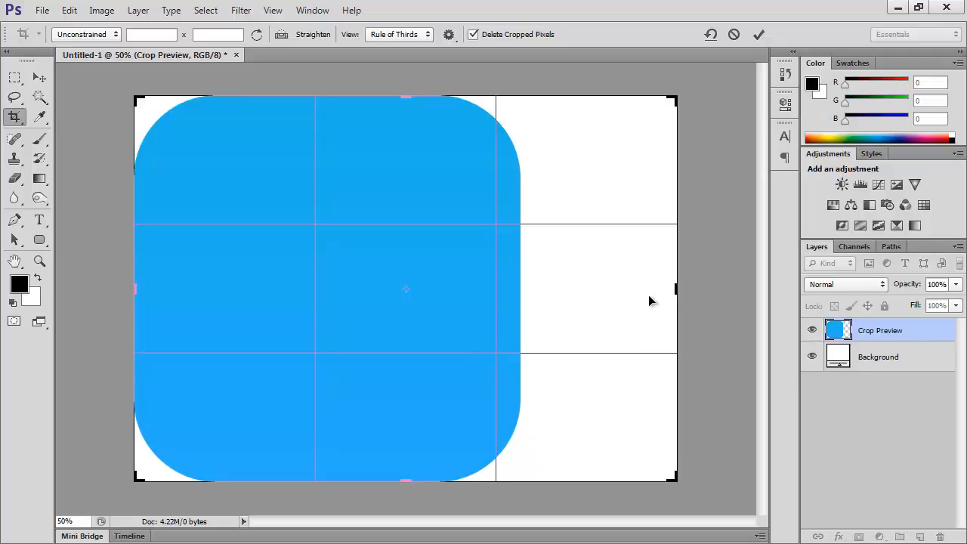
pyautogui.click(758, 35)
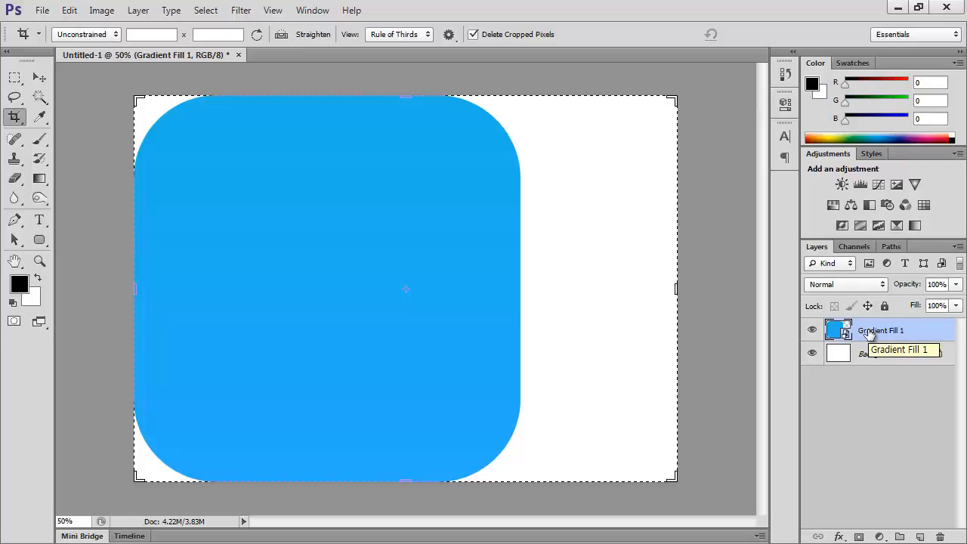
# - Duplicate the icon's smart object layer and set the copy's width to 120 px with Free Transform
pyautogui.hotkey('ctrl', 'j')
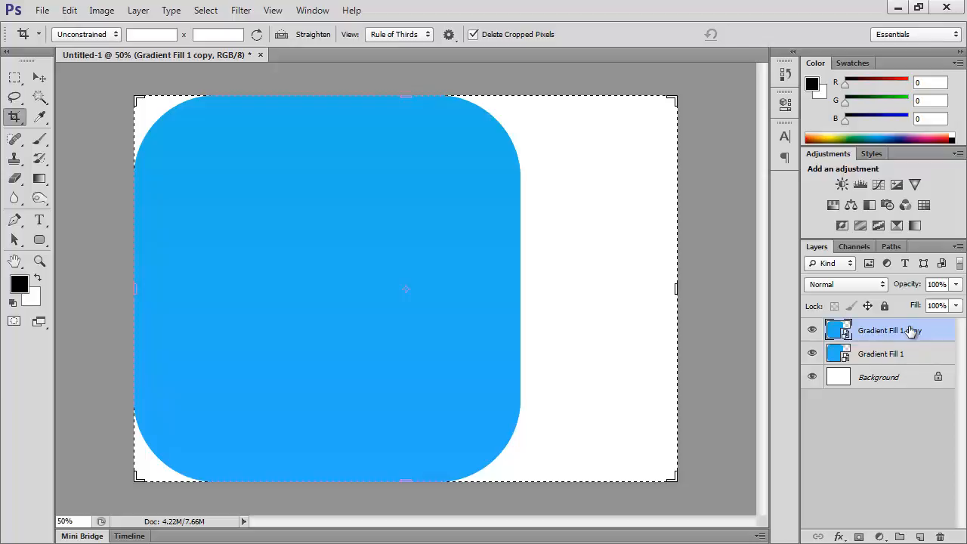
pyautogui.hotkey('ctrl', 't')
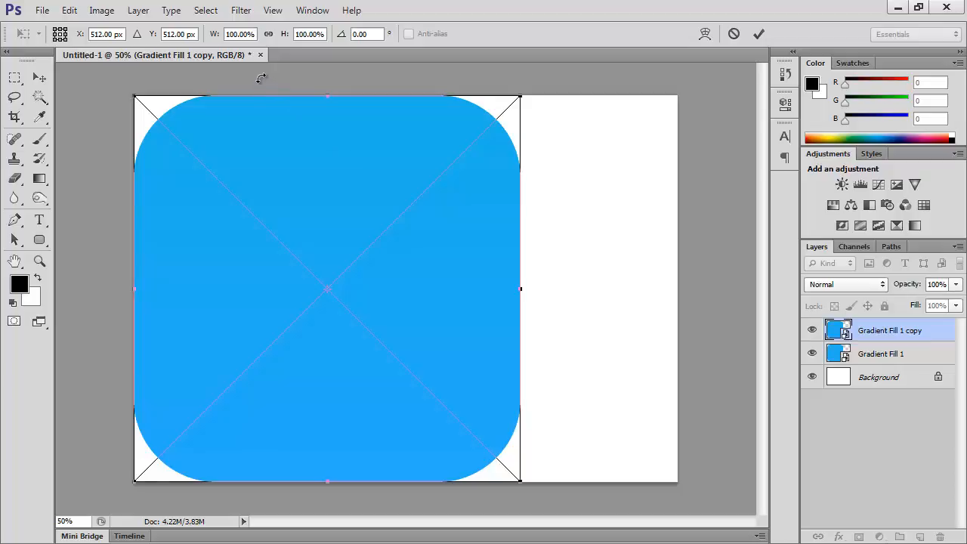
pyautogui.click(229, 34)
pyautogui.write('120')
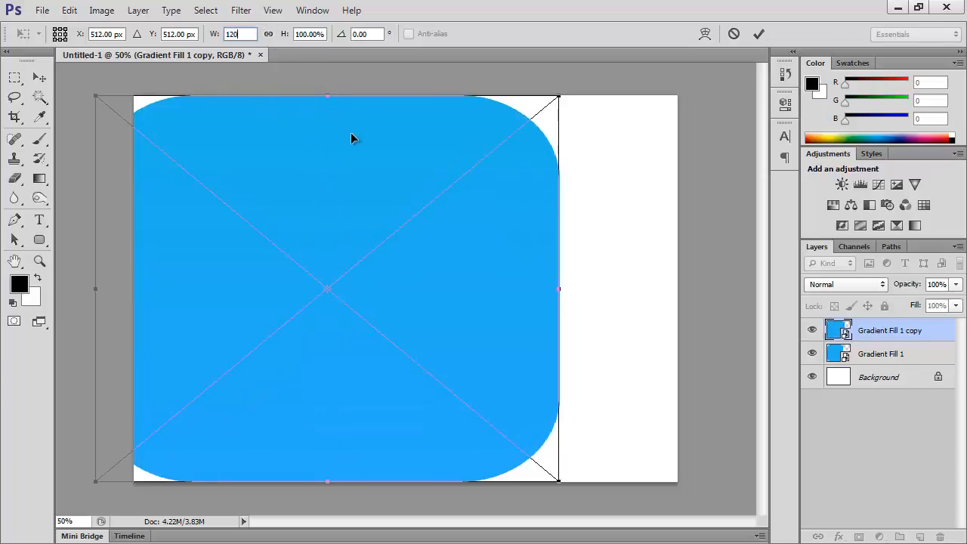
pyautogui.write('px')
pyautogui.press('Tab')
# - Set the copied icon's height to 120 px and apply the transform
pyautogui.write('12px')
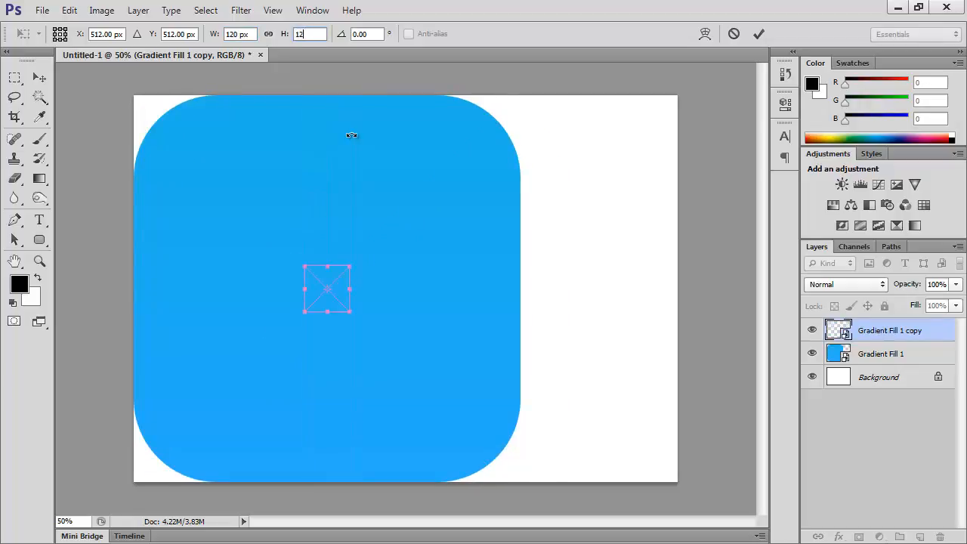
pyautogui.press('BackSpace')
pyautogui.press('BackSpace')
pyautogui.write('00')
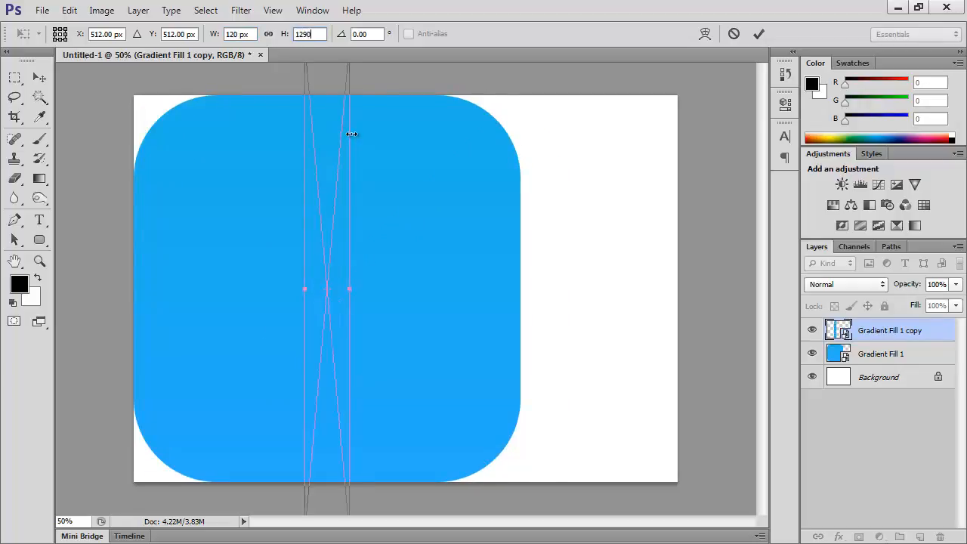
pyautogui.press('BackSpace')
pyautogui.press('BackSpace')
pyautogui.write('0px')
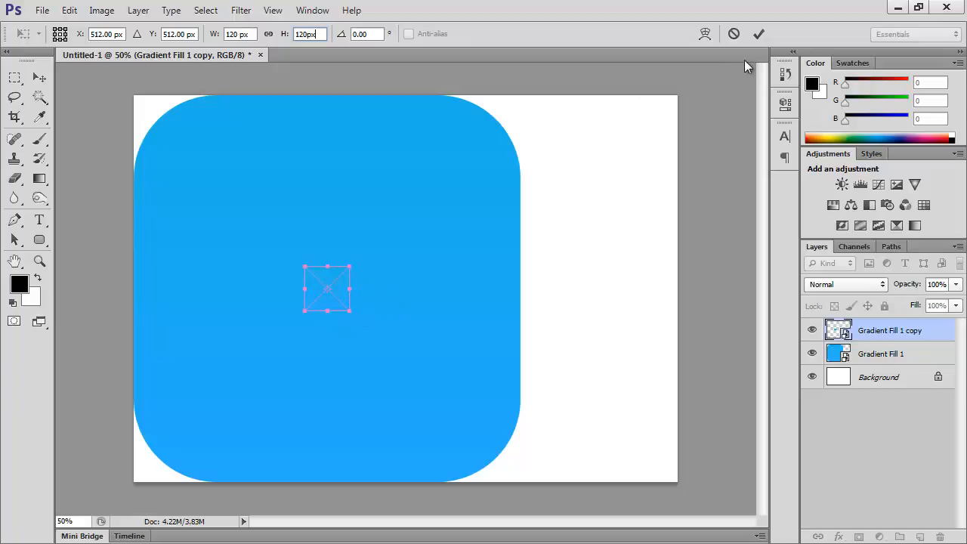
pyautogui.click(759, 36)
# - Move the 120 px icon copy onto the blank canvas beside the upper right corner of the large icon
pyautogui.press('c')
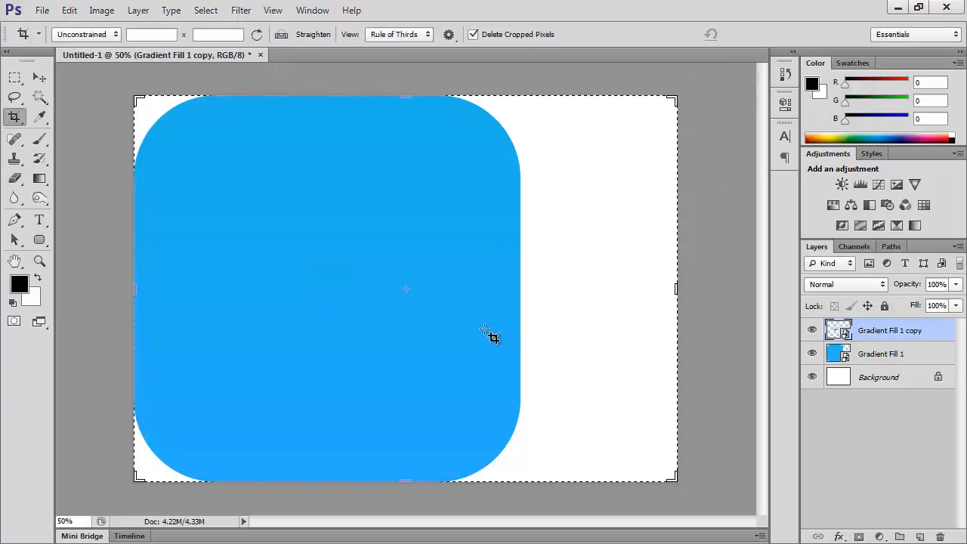
pyautogui.press('v')
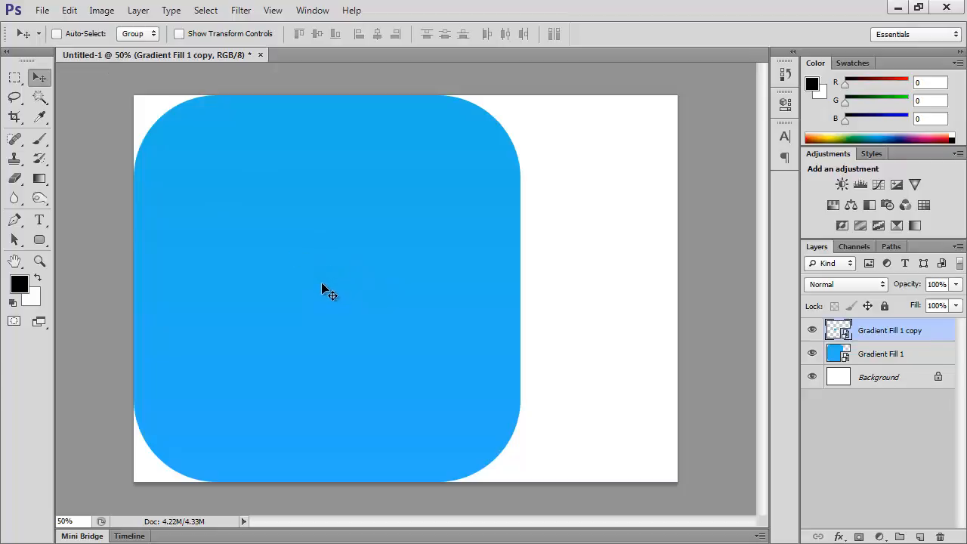
pyautogui.moveTo(321, 282); pyautogui.dragTo(584, 133)
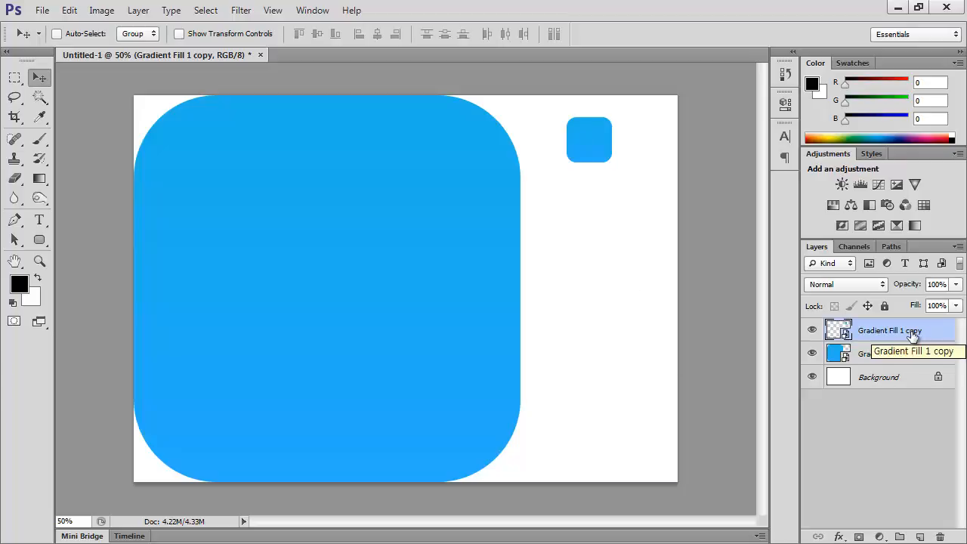
# - Duplicate the 120 px icon layer and scale the copy proportionally to a width of 80 px
pyautogui.hotkey('ctrl', 'j')
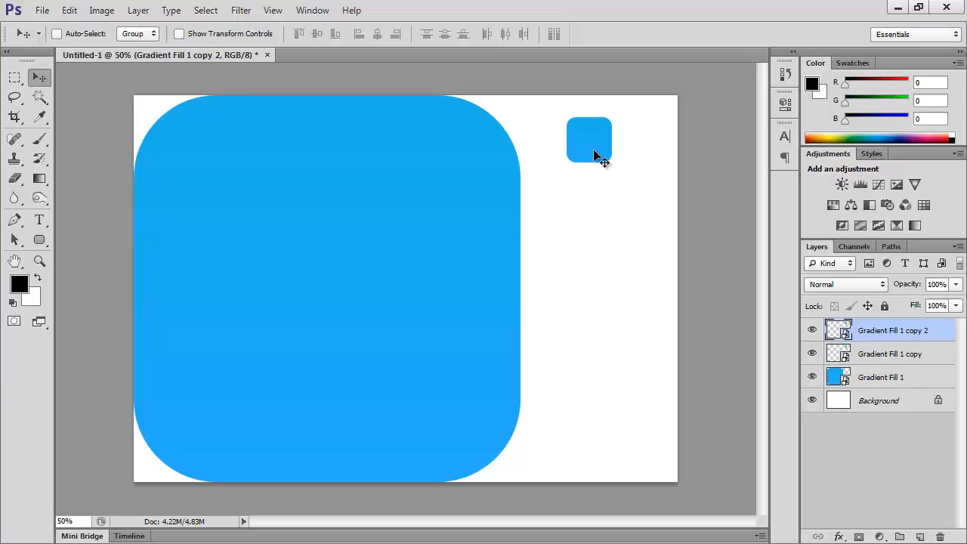
pyautogui.hotkey('ctrl', 't')
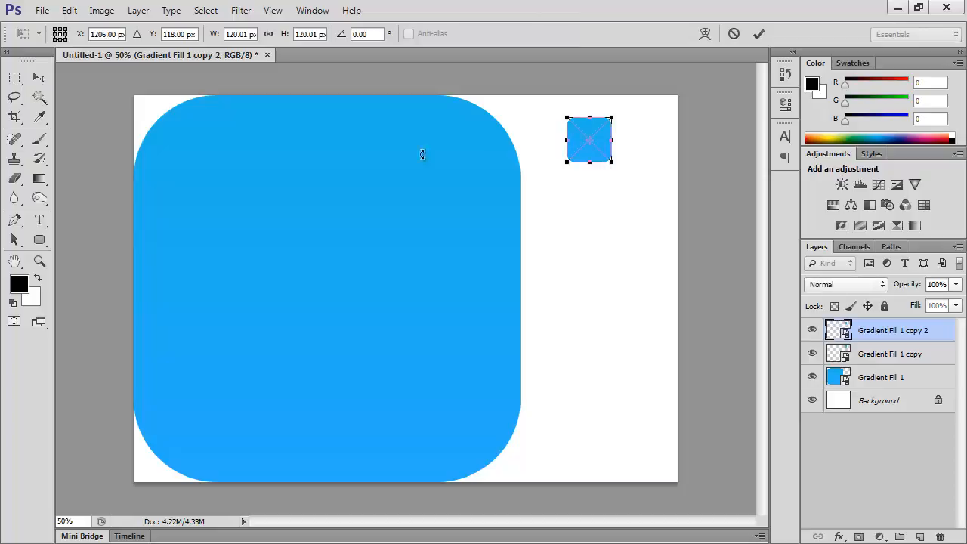
pyautogui.click(240, 34)
pyautogui.write('80')
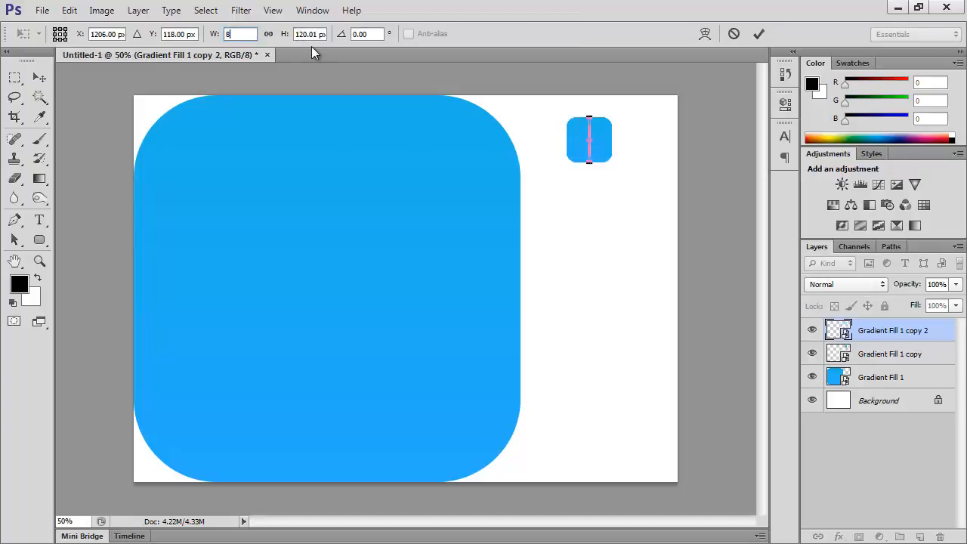
pyautogui.click(269, 35)
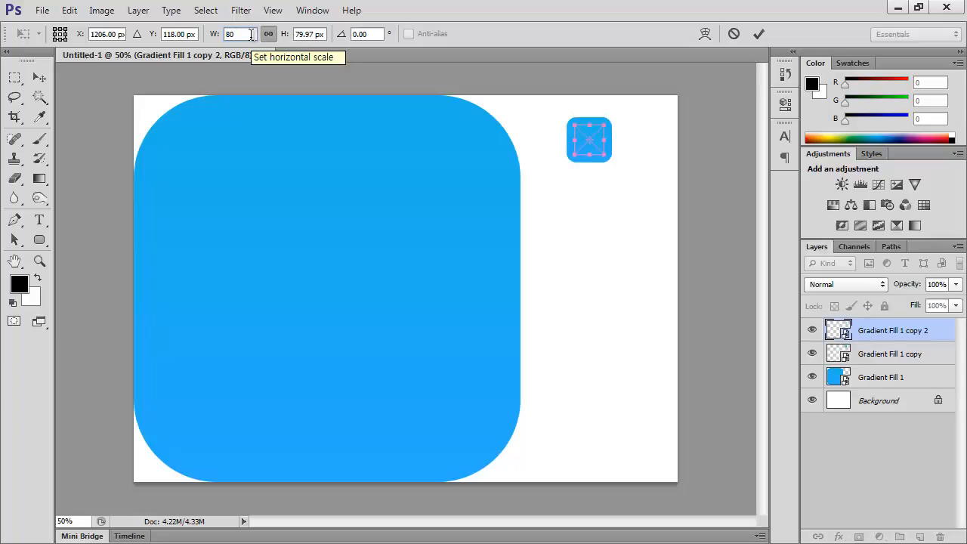
pyautogui.write('px')
pyautogui.press('Tab')
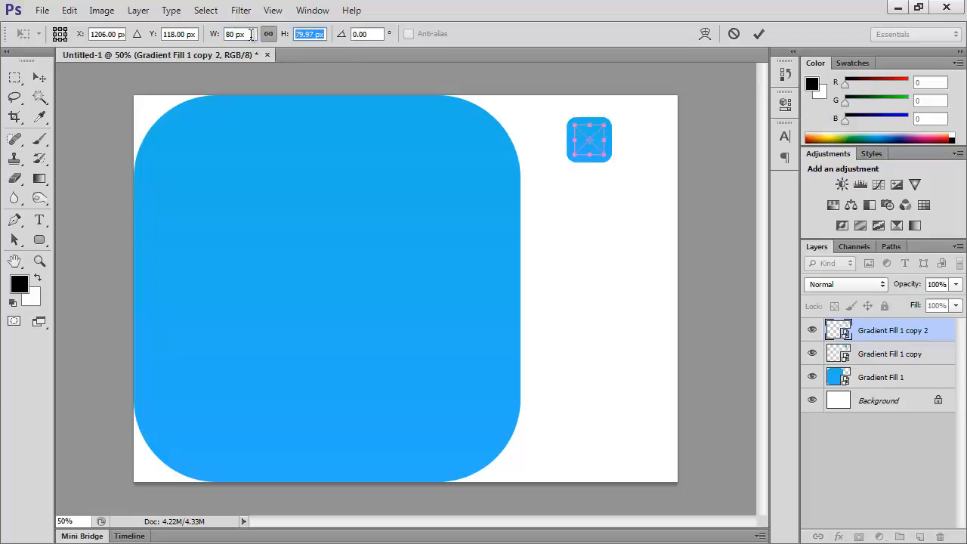
# - Unlink the proportions, set the new copy to 80 × 80 px, and place it directly below the 120 px icon
pyautogui.write('80')
pyautogui.click(269, 34)
pyautogui.click(231, 34)
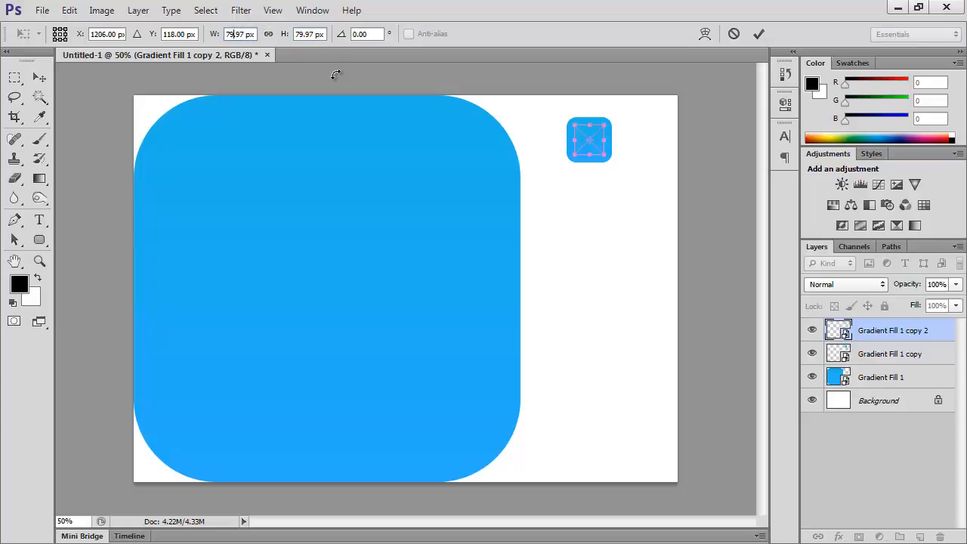
pyautogui.hotkey('ctrl', 'a')
pyautogui.write('80')
pyautogui.press('Tab')
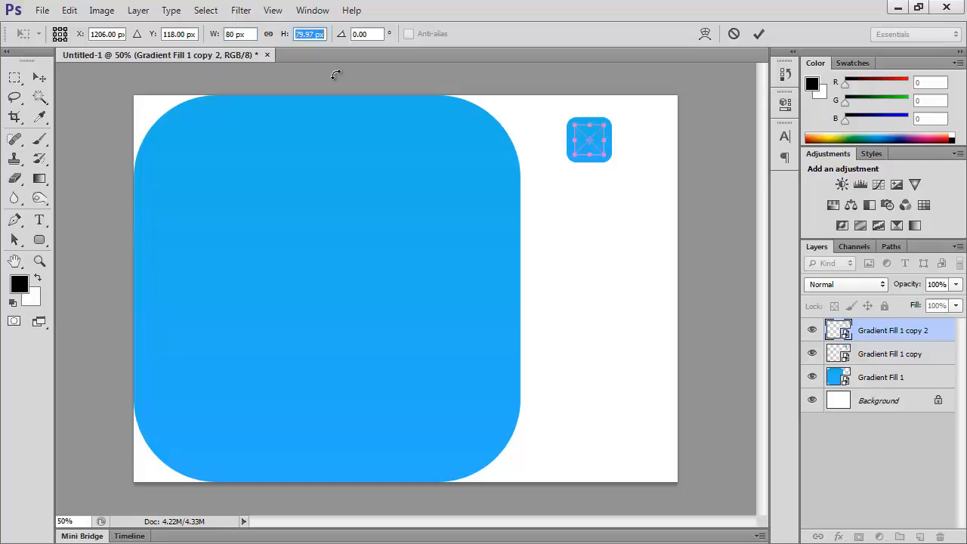
pyautogui.write('80px')
pyautogui.press('Return')
pyautogui.click(762, 35)
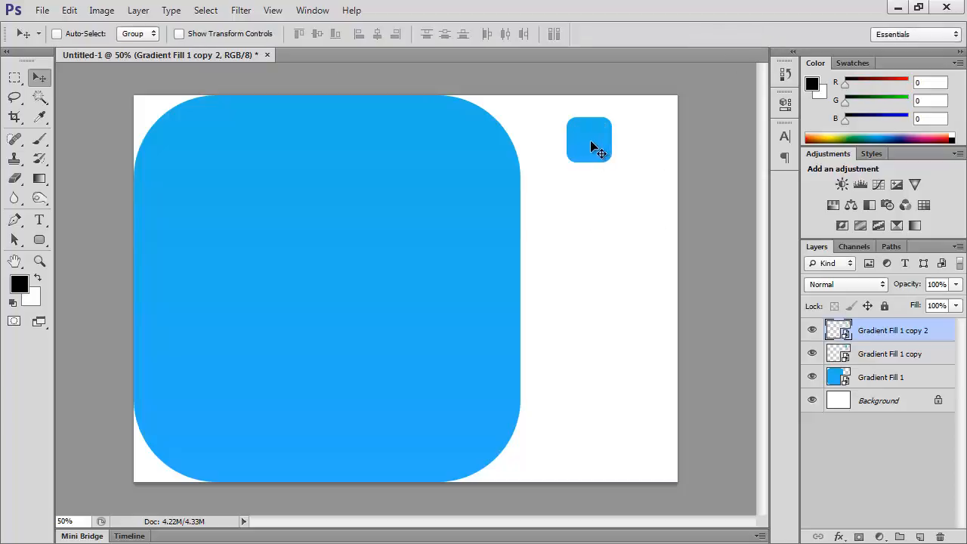
pyautogui.moveTo(591, 146); pyautogui.dragTo(590, 228)
# - Duplicate the 80 px icon layer as a 58 × 58 px copy and place it directly below the 80 px icon
pyautogui.hotkey('ctrl', 'j')
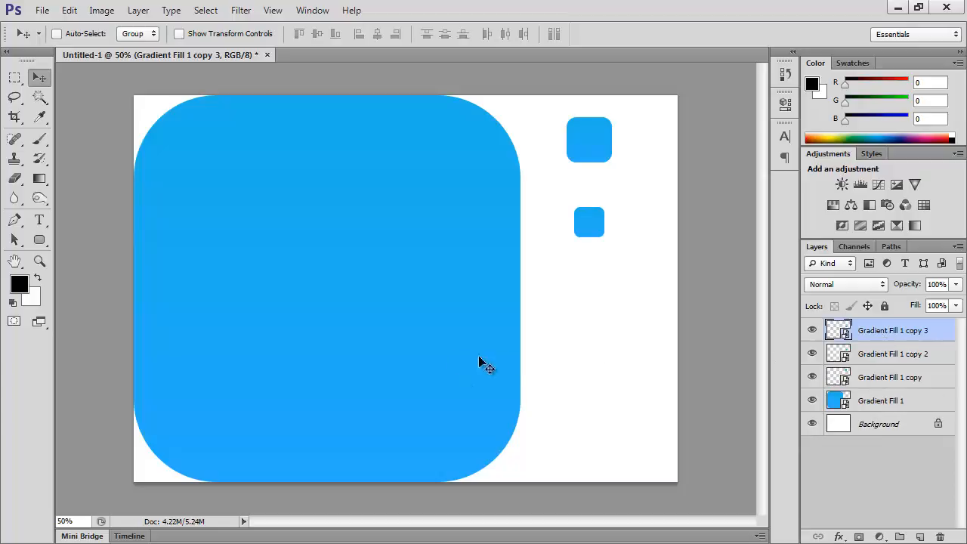
pyautogui.hotkey('ctrl', 't')
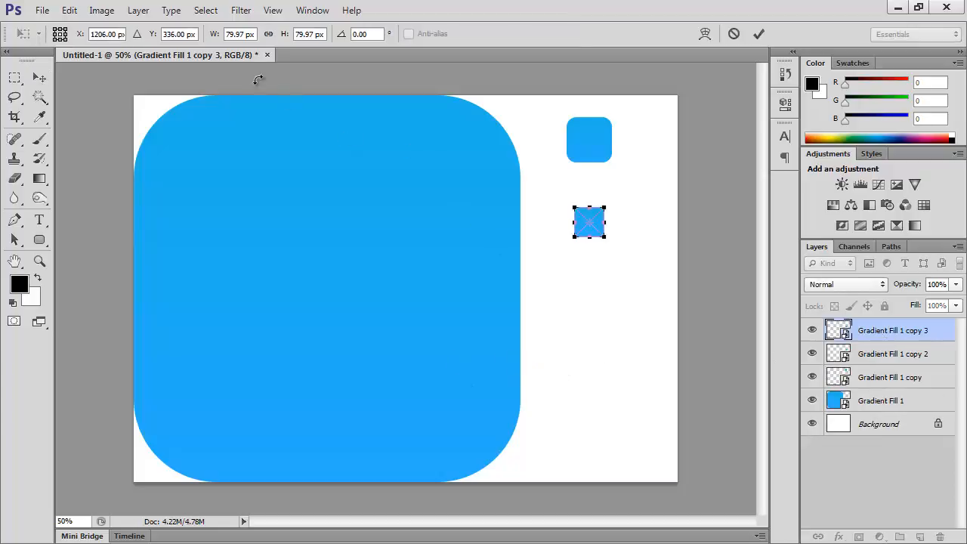
pyautogui.click(231, 34)
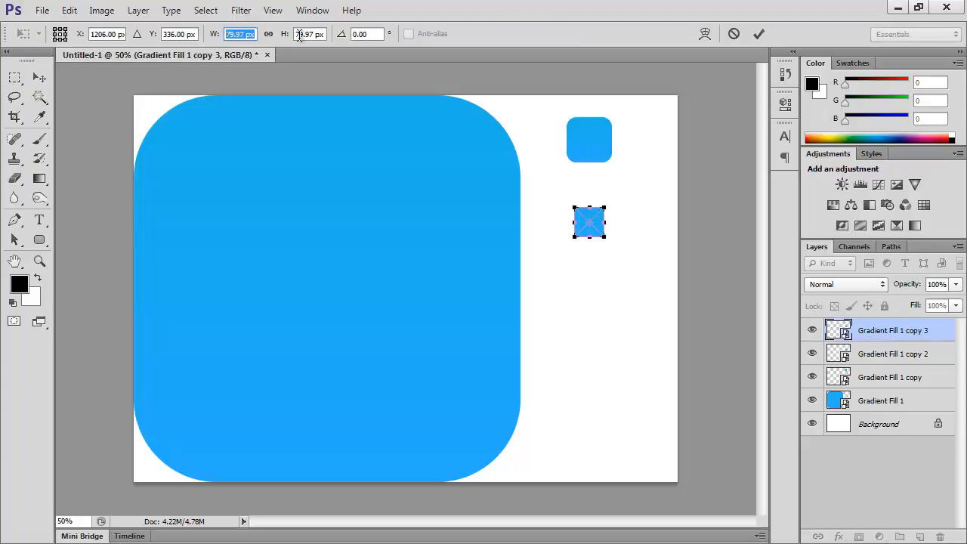
pyautogui.write('58')
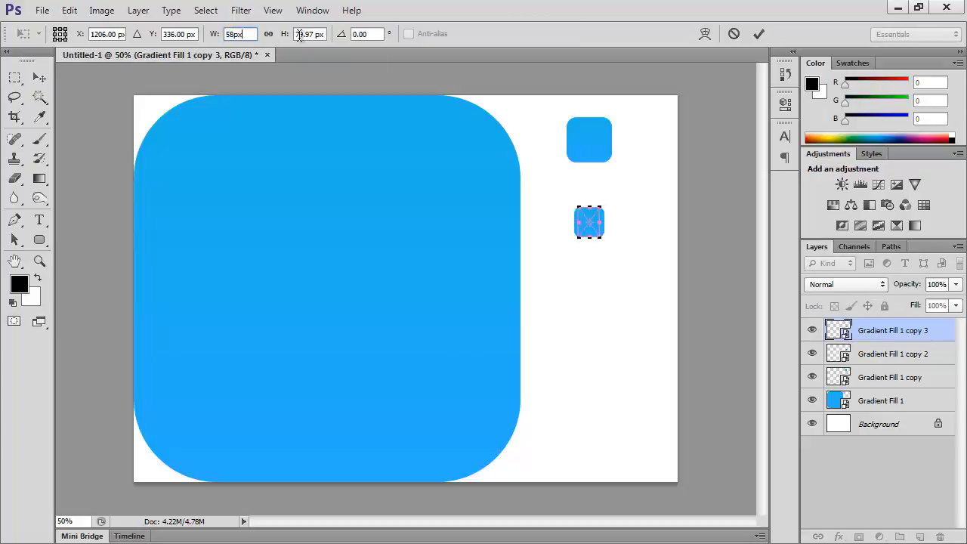
pyautogui.click(300, 35)
pyautogui.write('58')
pyautogui.press('Return')
pyautogui.click(759, 34)
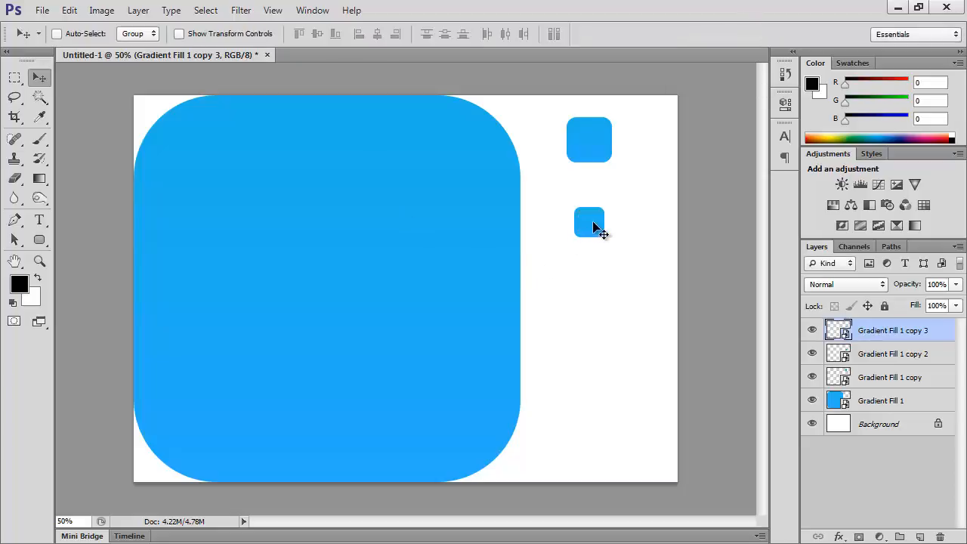
pyautogui.moveTo(591, 228); pyautogui.dragTo(588, 290)
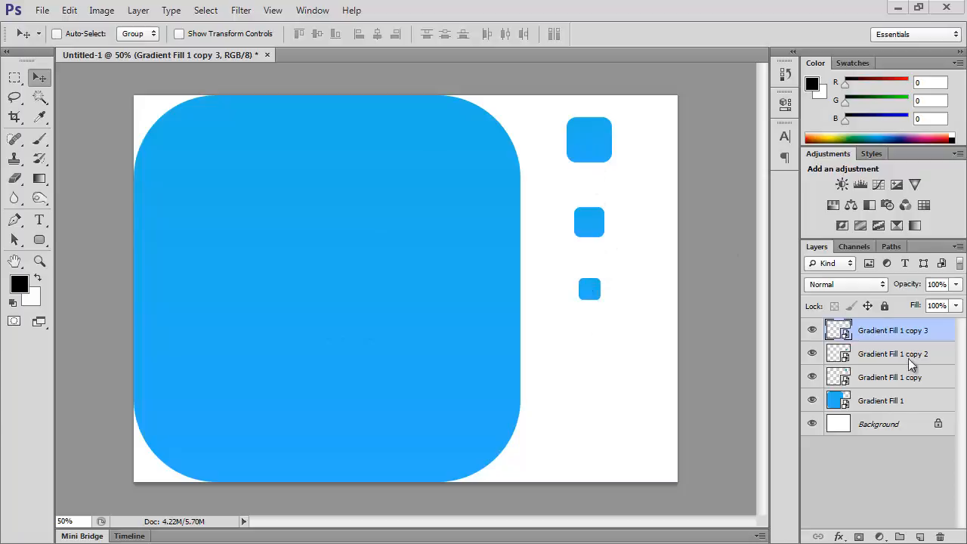
# - Open the contents of the large icon's Gradient Fill 1 smart object for editing
pyautogui.click(876, 402)
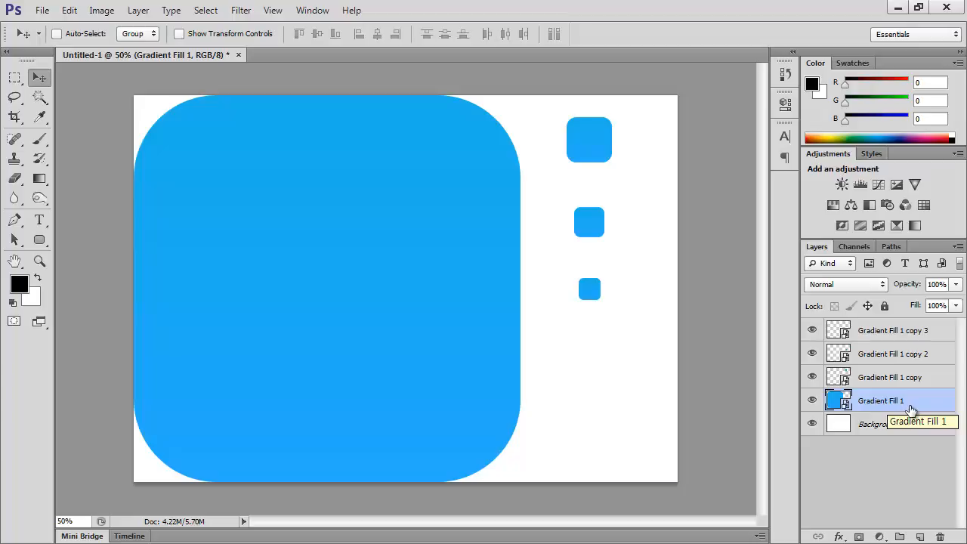
pyautogui.doubleClick(840, 404)
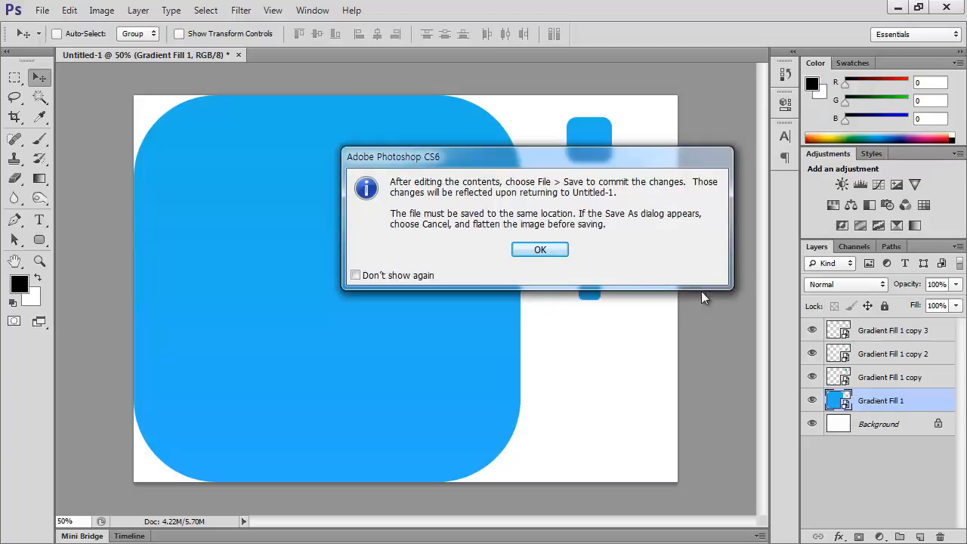
pyautogui.click(530, 254)
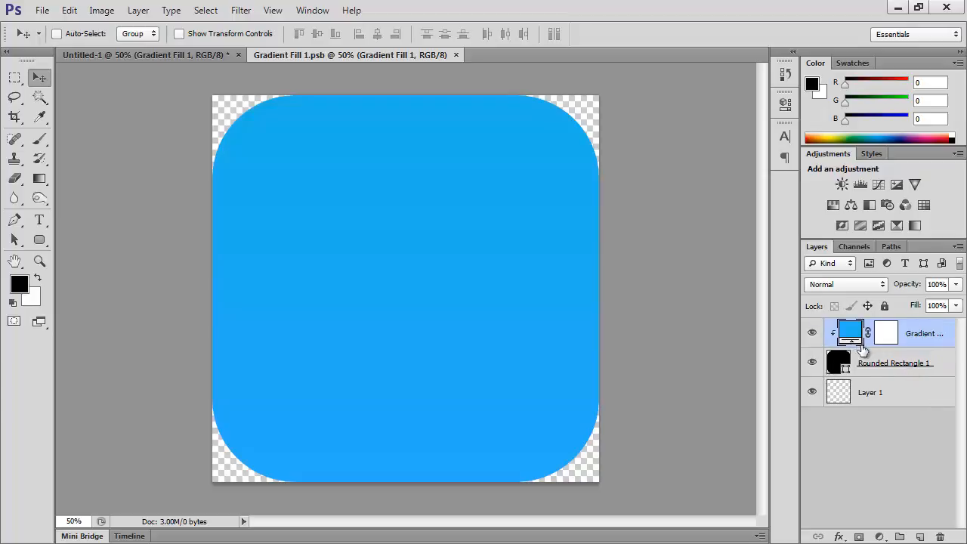
pyautogui.click(177, 56)
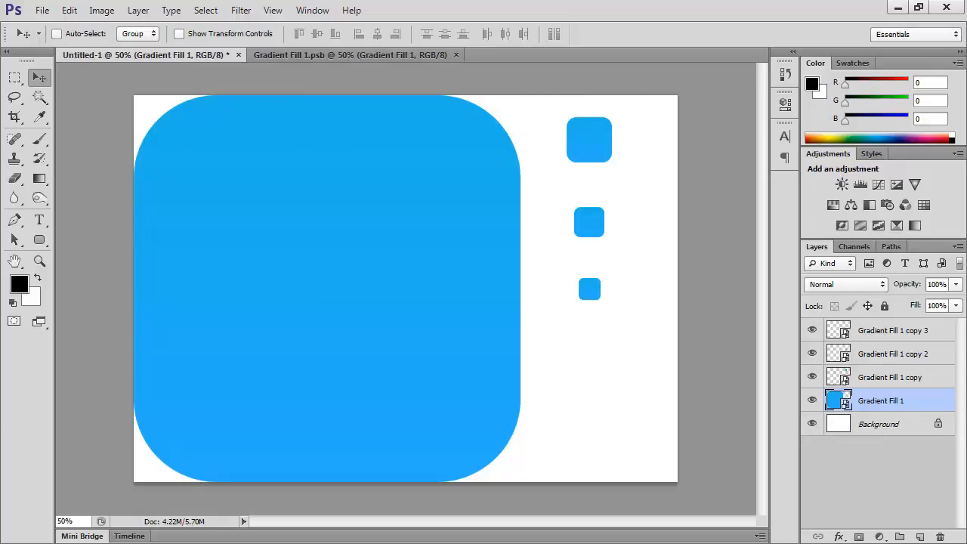
pyautogui.click(306, 55)
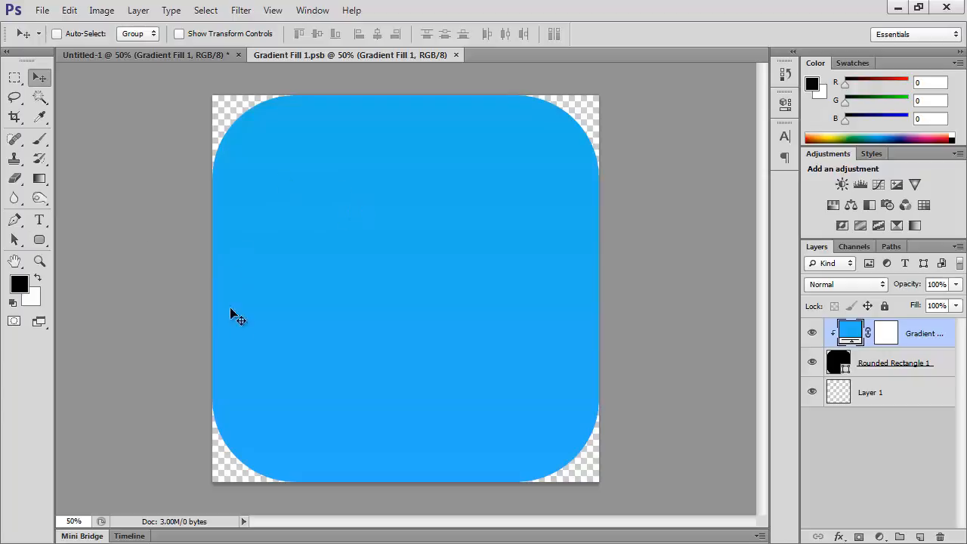
# - Activate the Ellipse tool, and with the rulers shown place a horizontal and a vertical guide through the icon's centre
pyautogui.click(39, 240)
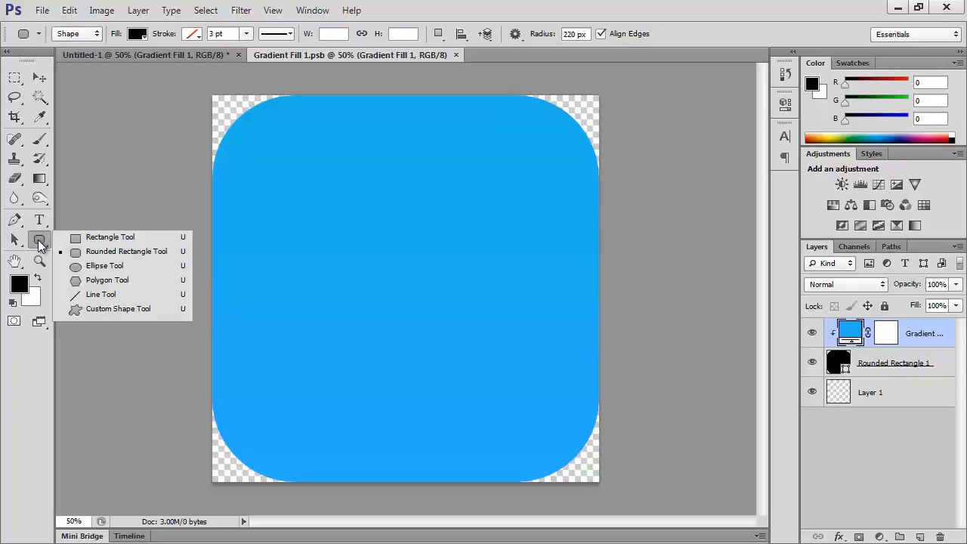
pyautogui.click(106, 266)
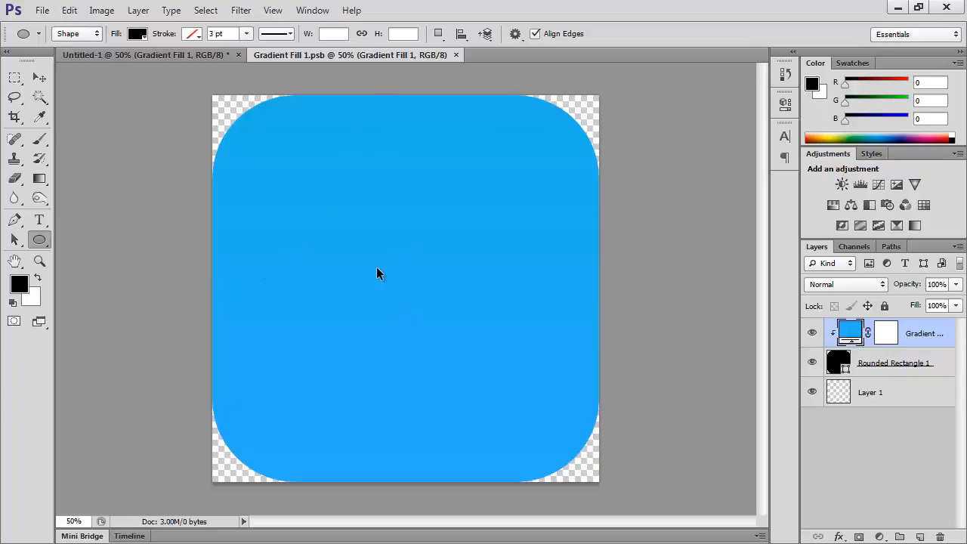
pyautogui.hotkey('ctrl', 'r')
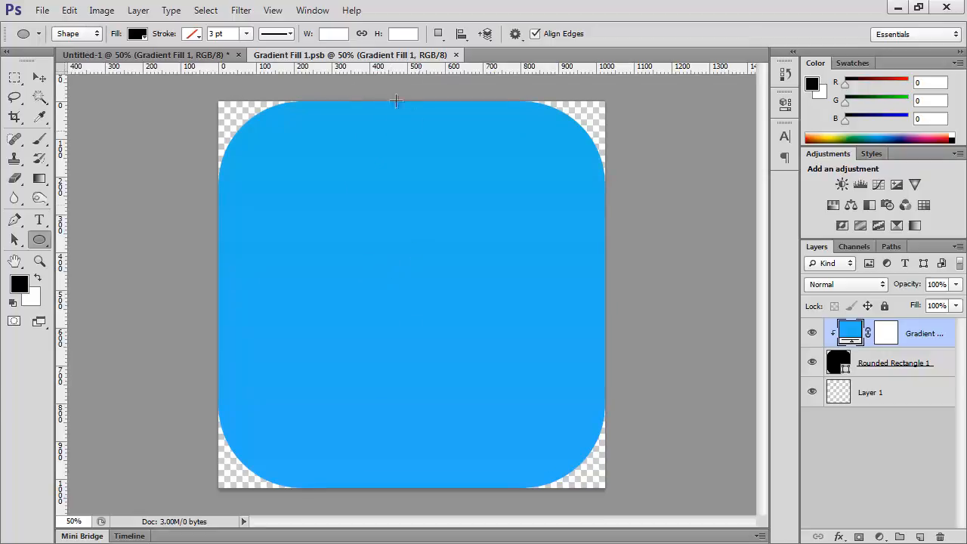
pyautogui.rightClick(426, 70)
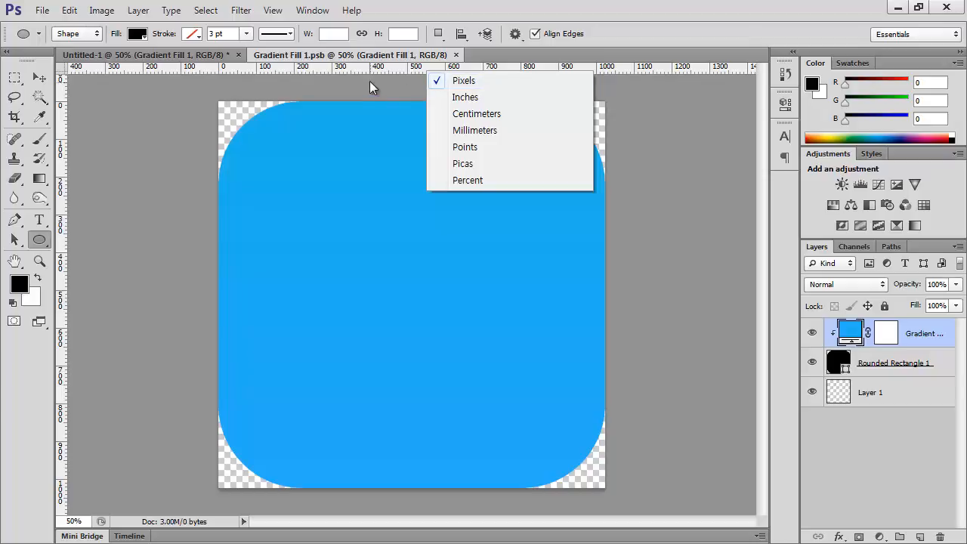
pyautogui.click(381, 65)
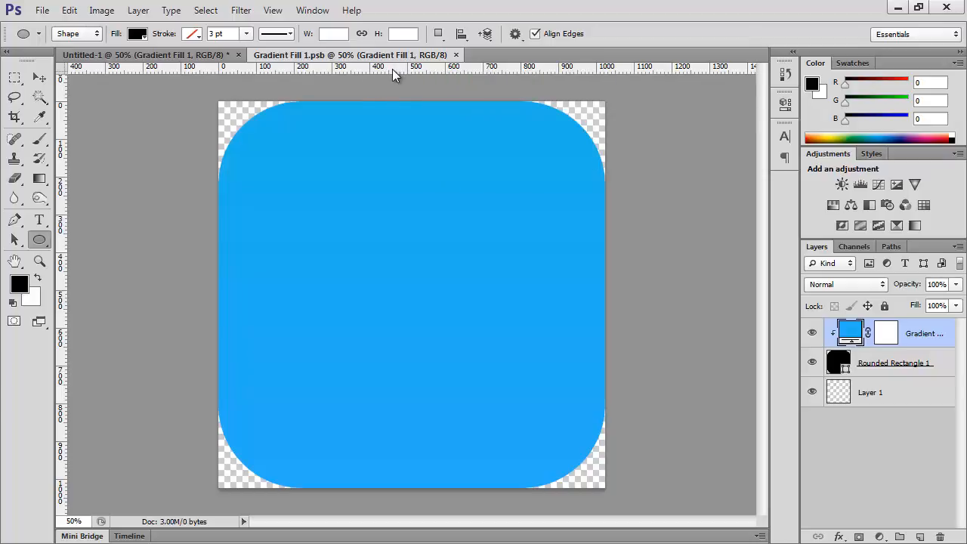
pyautogui.moveTo(392, 69); pyautogui.dragTo(416, 294)
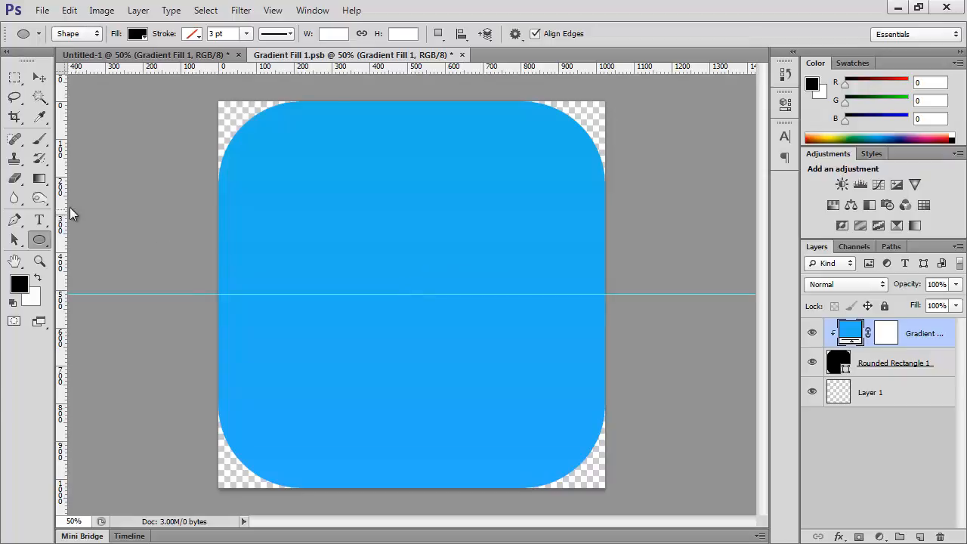
pyautogui.moveTo(62, 204); pyautogui.dragTo(411, 221)
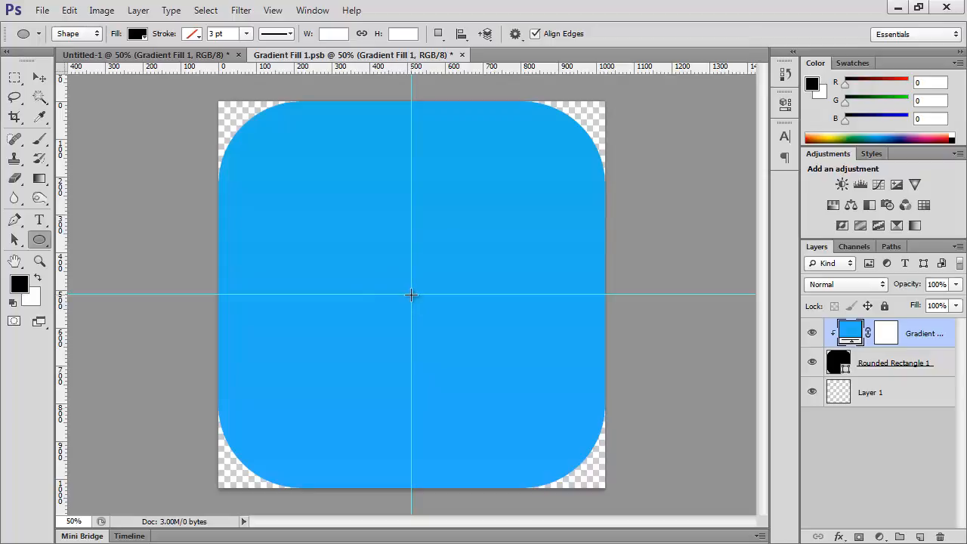
# - Draw a circle about 892 px in diameter, centred on the intersection of the two guides
pyautogui.moveTo(411, 294); pyautogui.dragTo(464, 358)
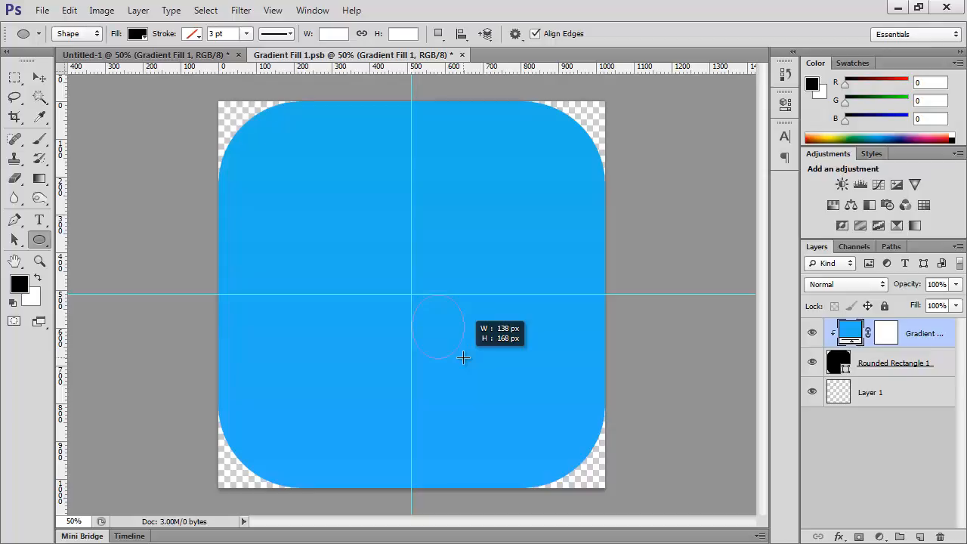
pyautogui.press('alt')
pyautogui.moveTo(464, 357); pyautogui.dragTo(584, 463)
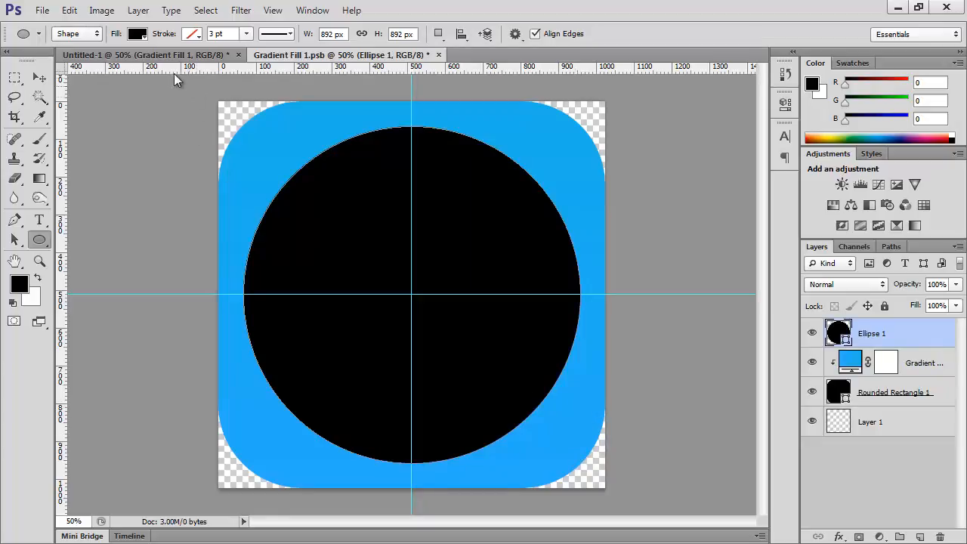
# - Remove the circle's fill and give it a solid white stroke
pyautogui.click(137, 35)
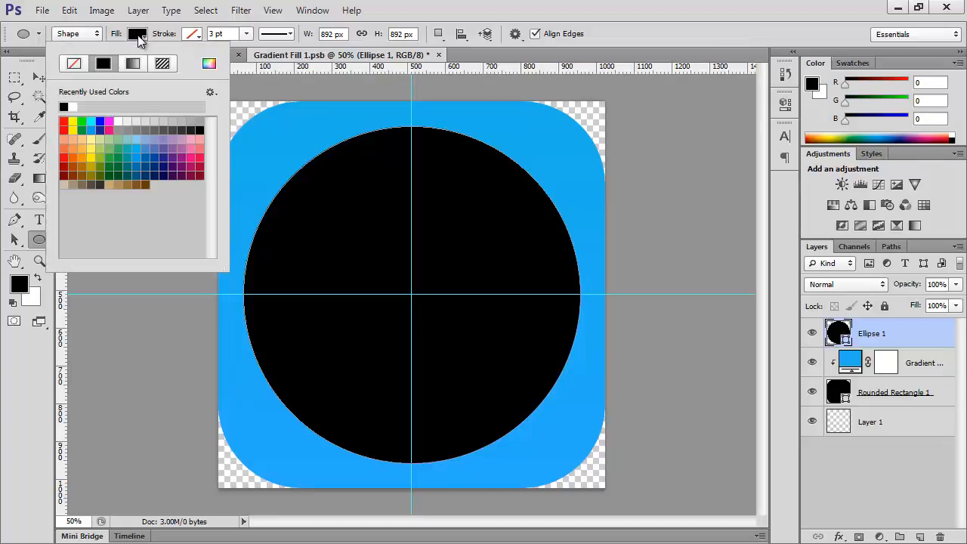
pyautogui.click(73, 65)
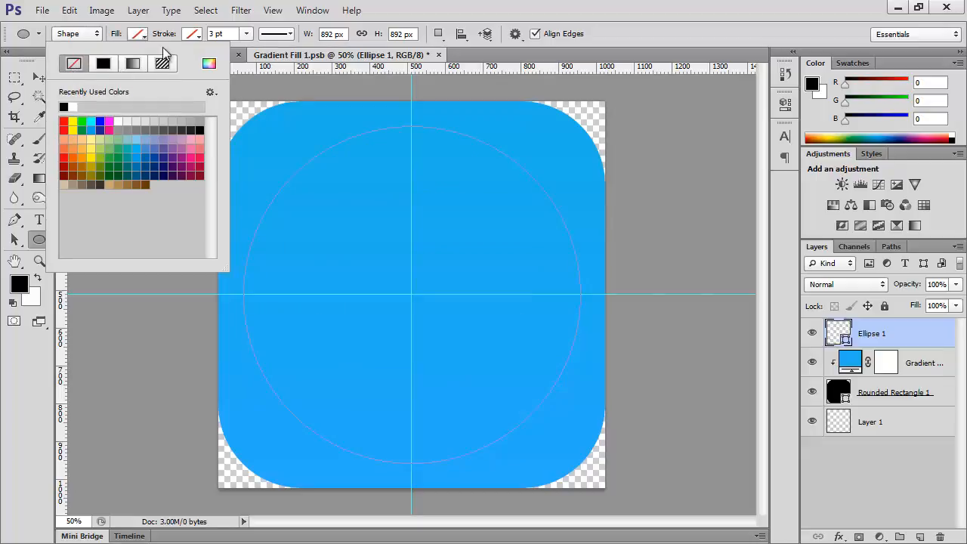
pyautogui.click(195, 35)
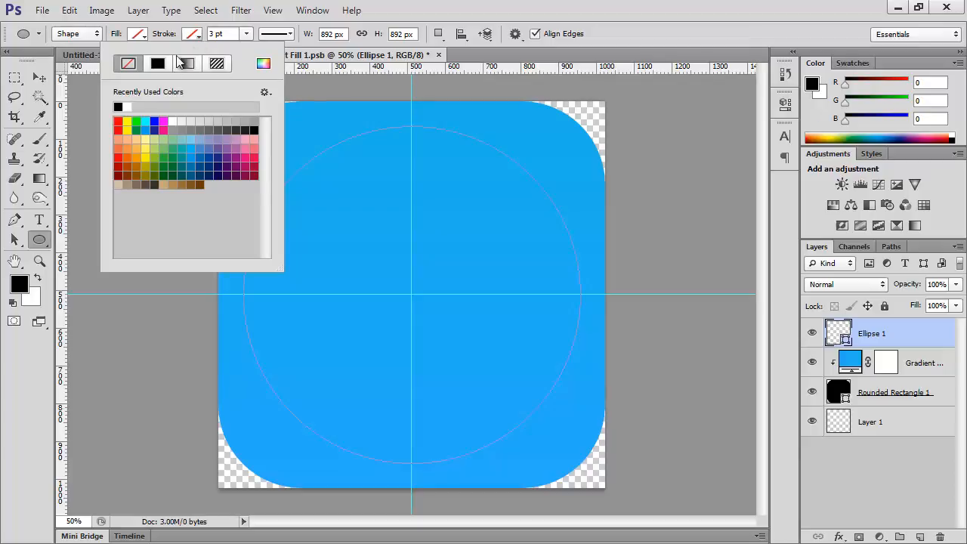
pyautogui.click(128, 108)
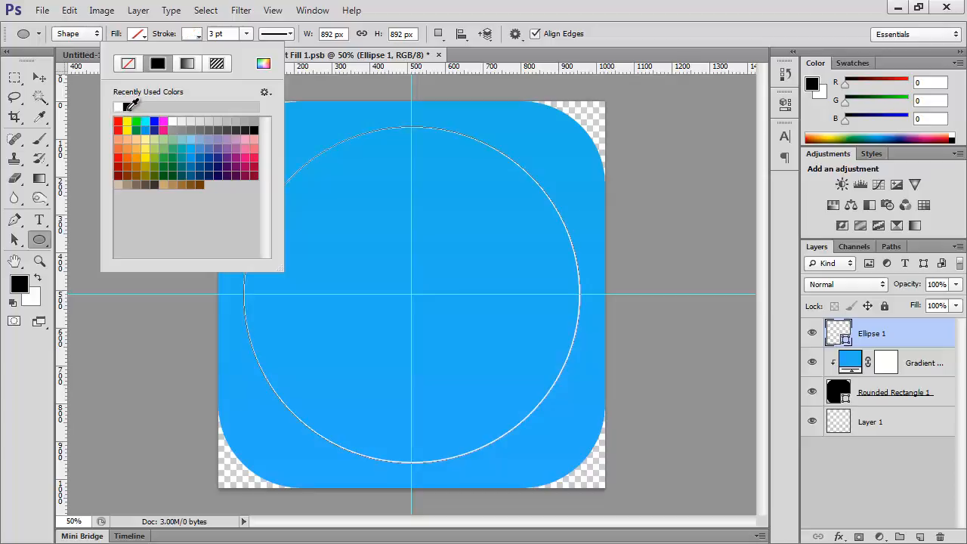
# - Set the circle's stroke width to 25 pt
pyautogui.click(231, 34)
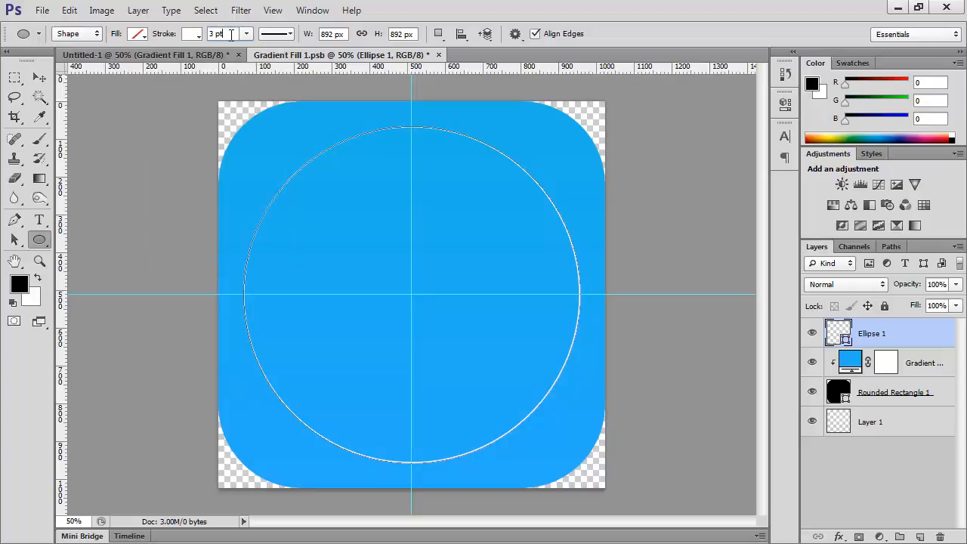
pyautogui.doubleClick(232, 34)
pyautogui.write('25')
pyautogui.press('Return')
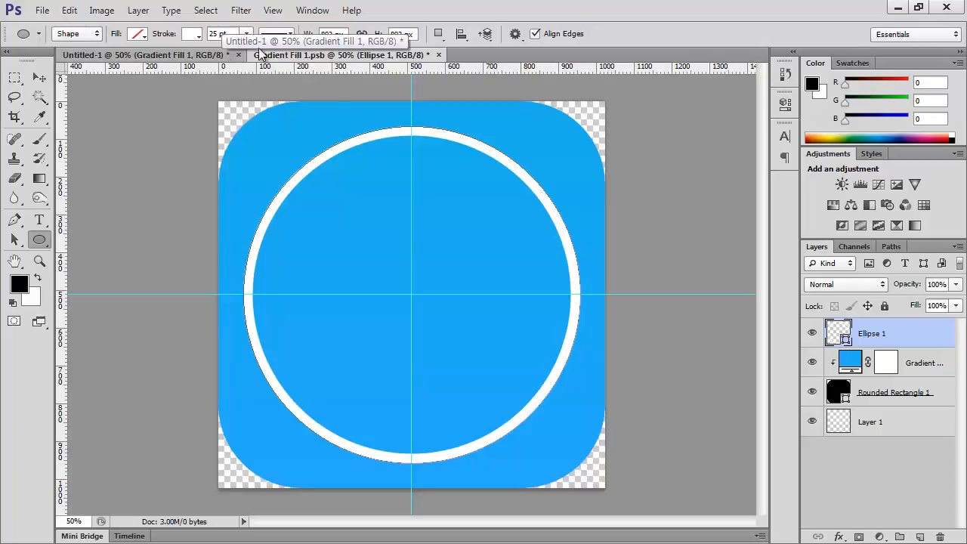
# - Set the alignment of the circle's stroke to outside
pyautogui.click(277, 34)
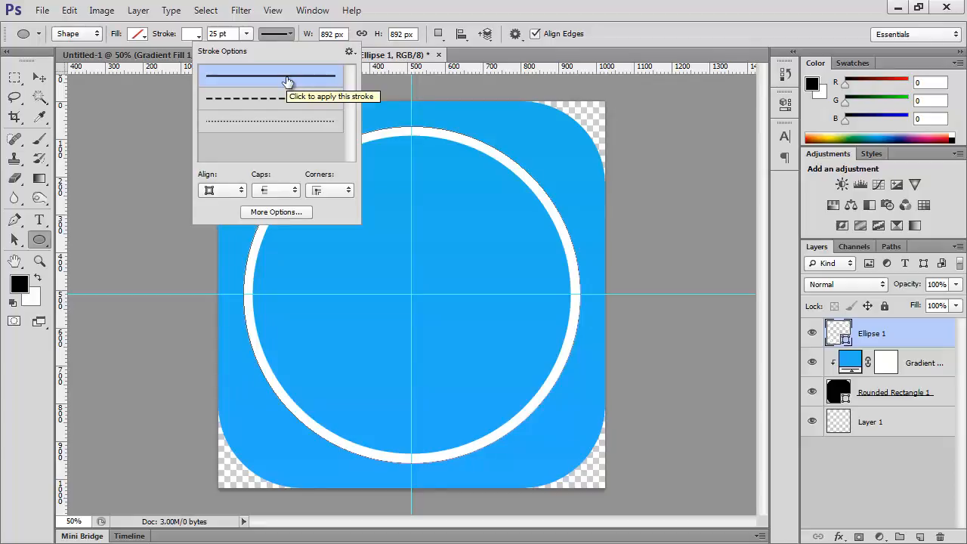
pyautogui.click(241, 193)
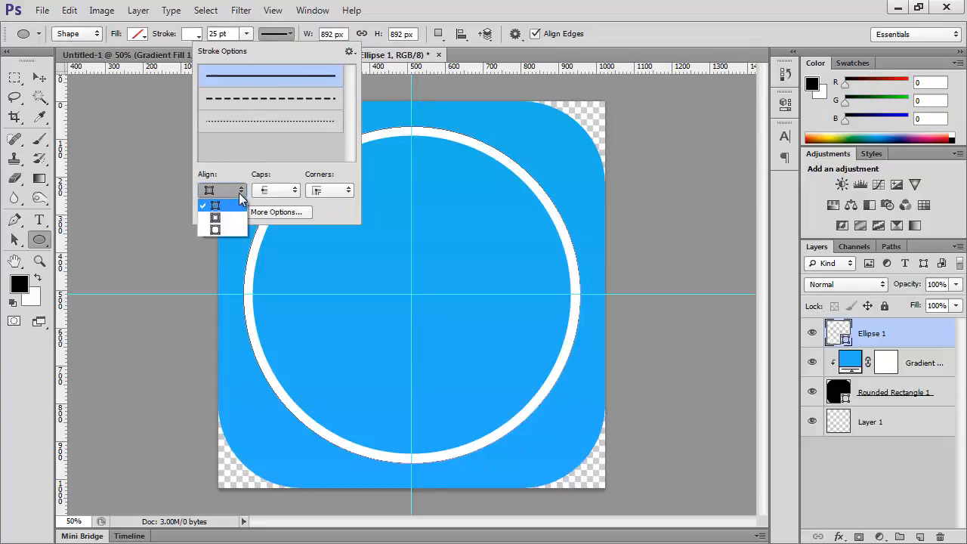
pyautogui.click(214, 230)
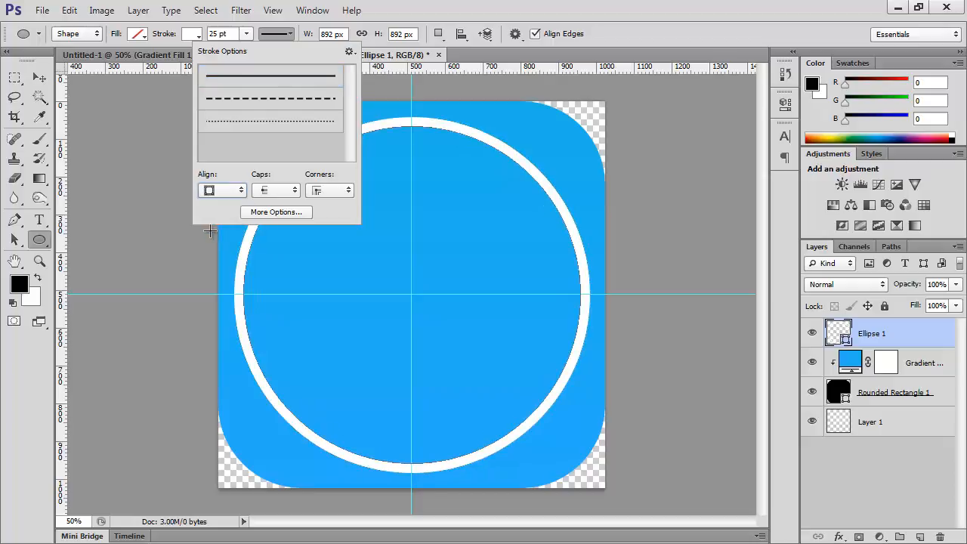
# - Try the center and inside alignments on the circle's stroke and return it to outside
pyautogui.click(234, 192)
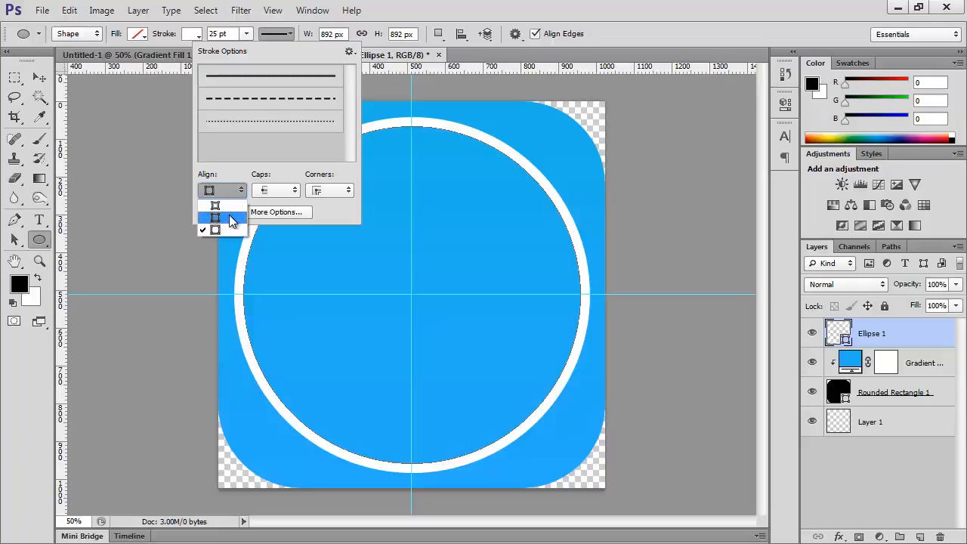
pyautogui.click(229, 218)
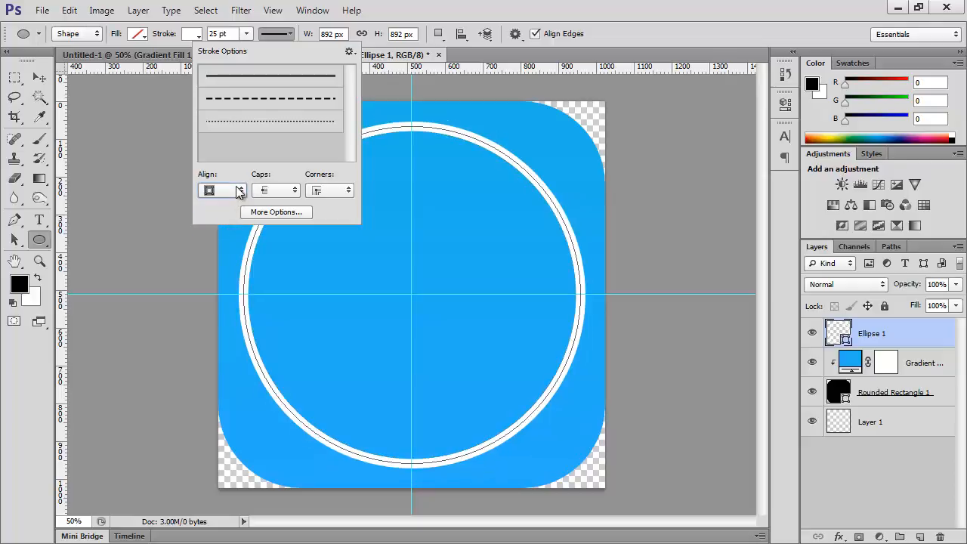
pyautogui.click(235, 191)
pyautogui.click(229, 206)
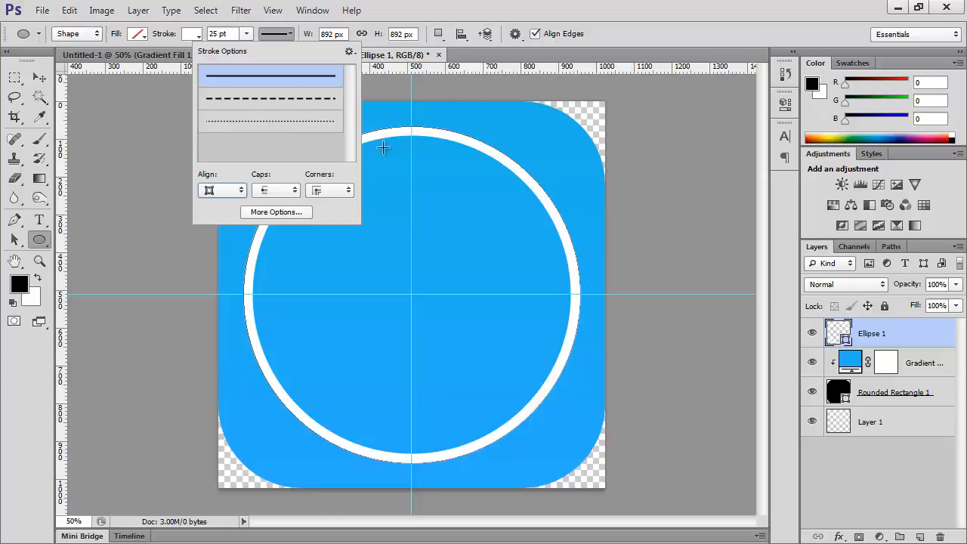
pyautogui.click(237, 189)
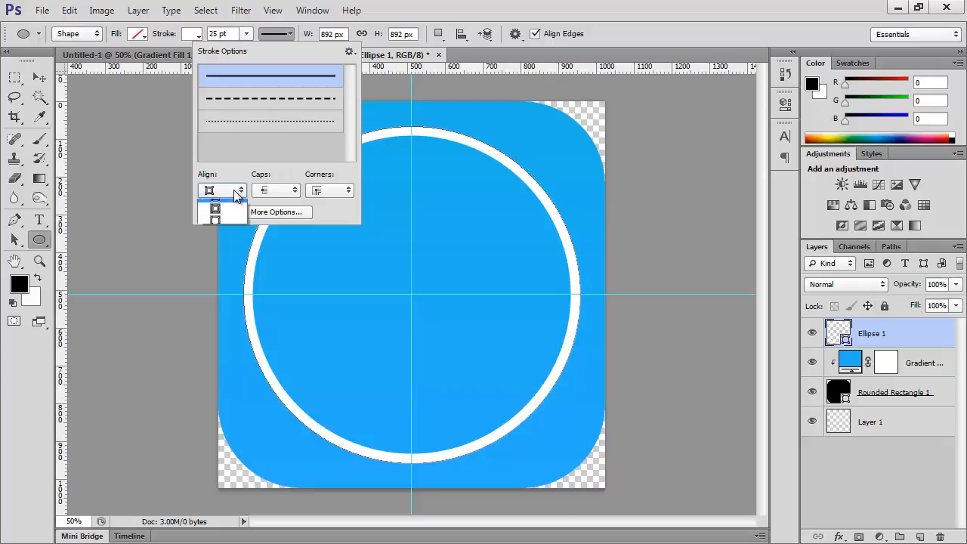
pyautogui.click(228, 216)
pyautogui.click(231, 190)
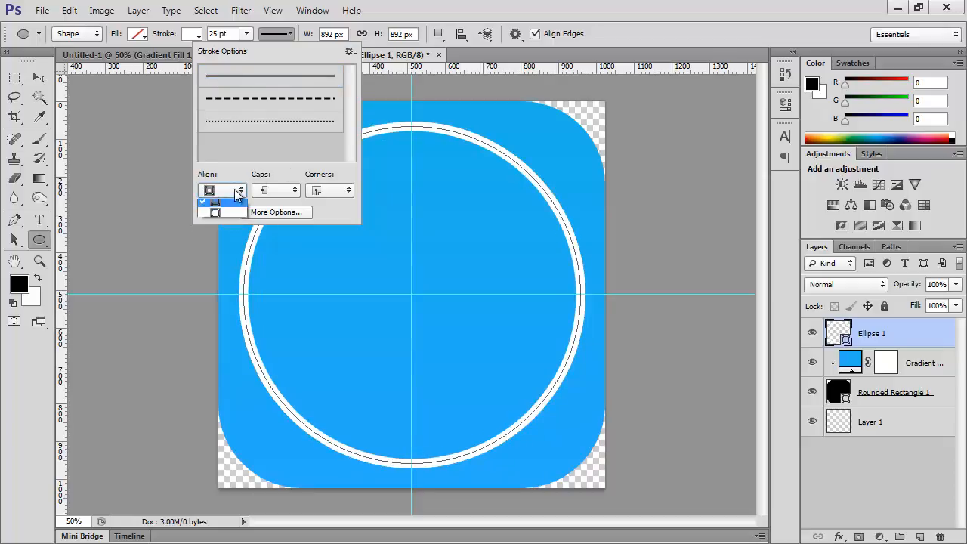
pyautogui.click(219, 229)
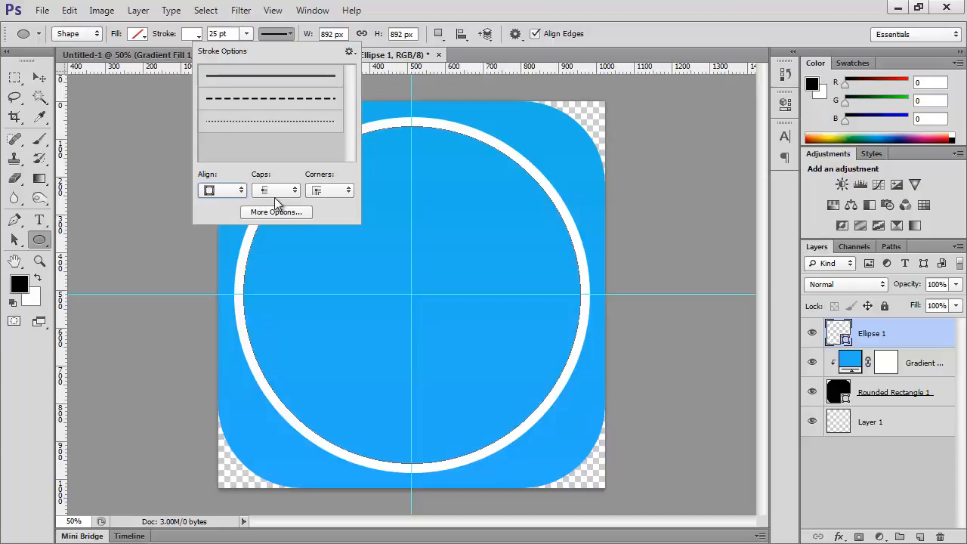
# - Choose the beamed music-note shape for the Custom Shape tool
pyautogui.click(649, 15)
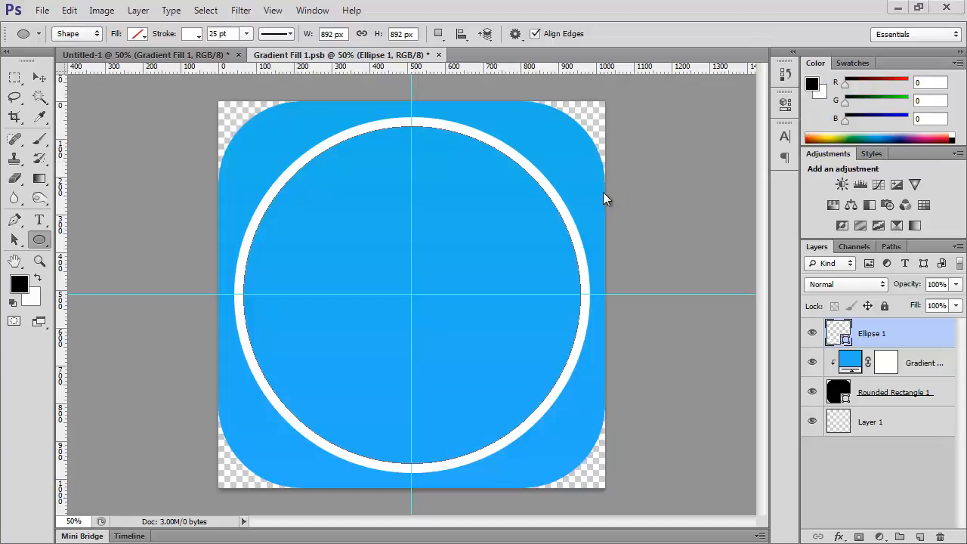
pyautogui.rightClick(41, 244)
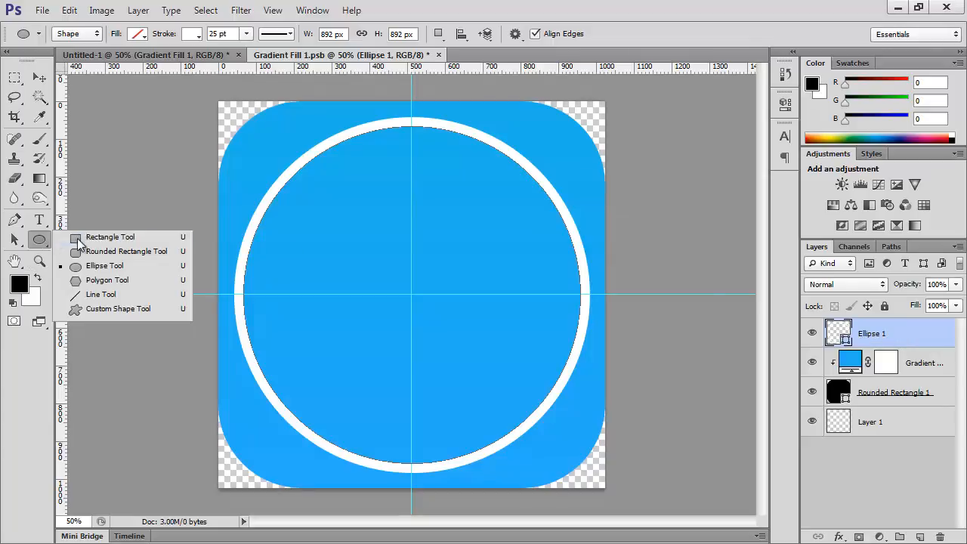
pyautogui.click(139, 310)
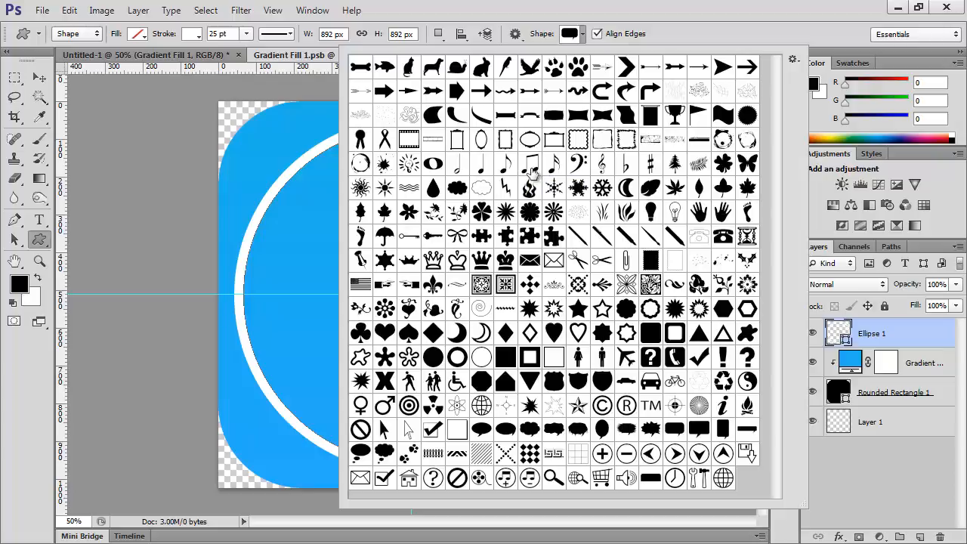
pyautogui.click(532, 172)
pyautogui.doubleClick(532, 172)
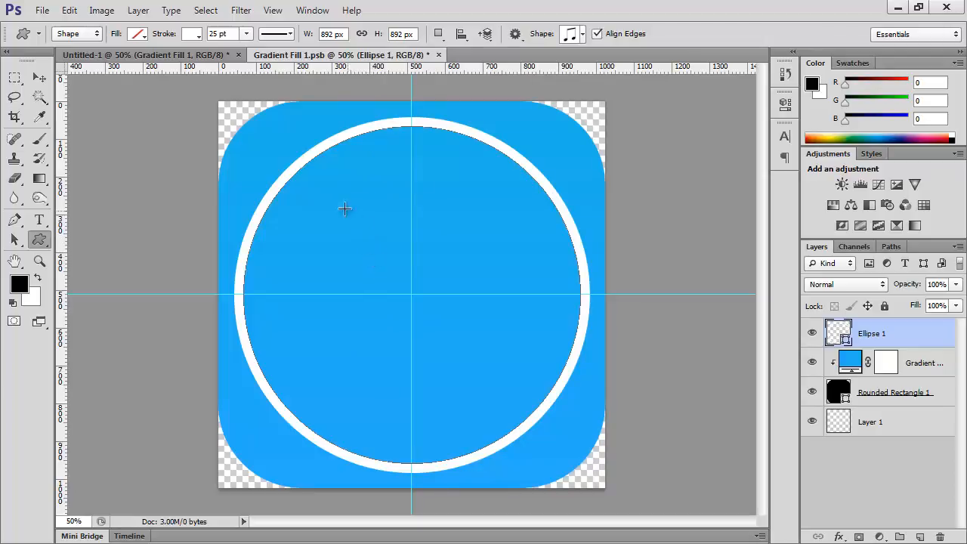
# - Try drawing the music note inside the circle on the Ellipse 1 layer and giving it a white fill
pyautogui.moveTo(323, 186); pyautogui.dragTo(523, 426)
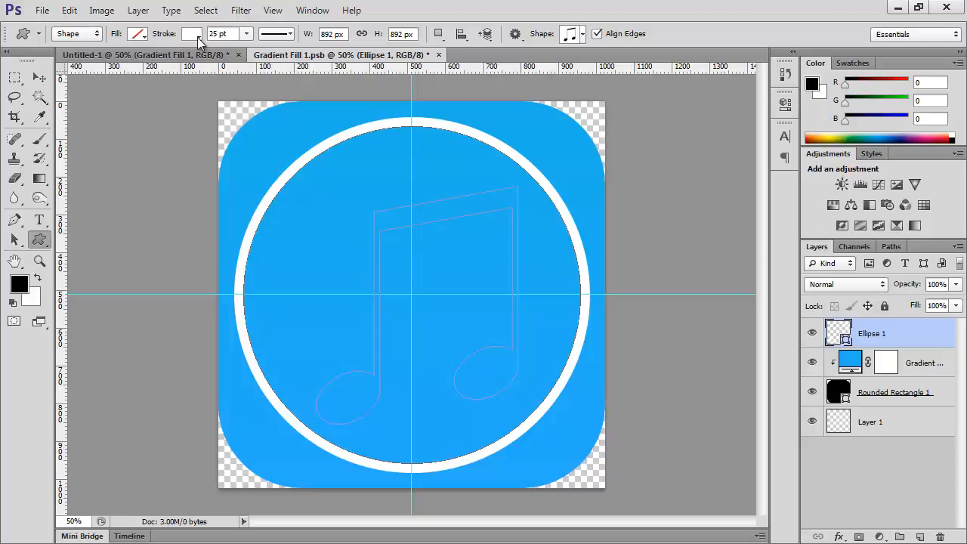
pyautogui.click(138, 35)
pyautogui.click(64, 108)
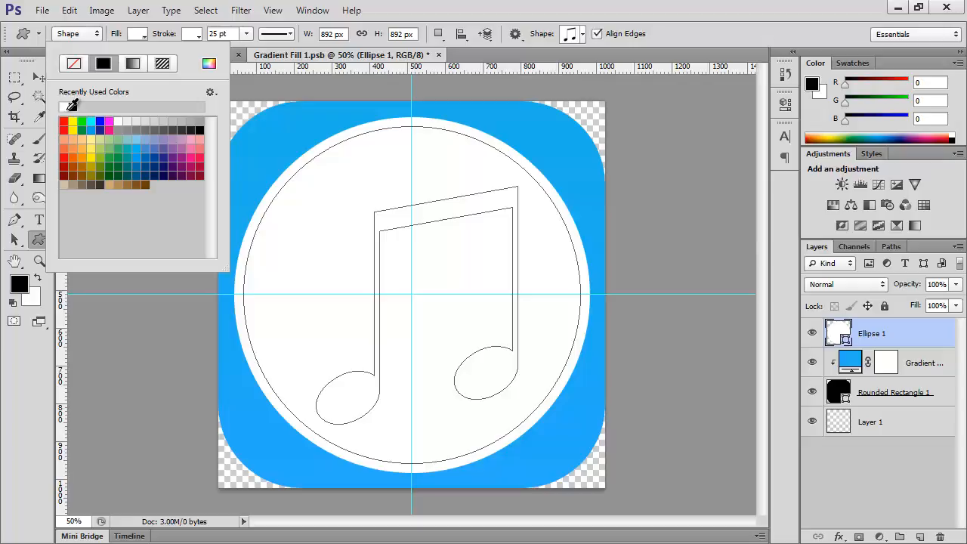
pyautogui.hotkey('ctrl', 'z')
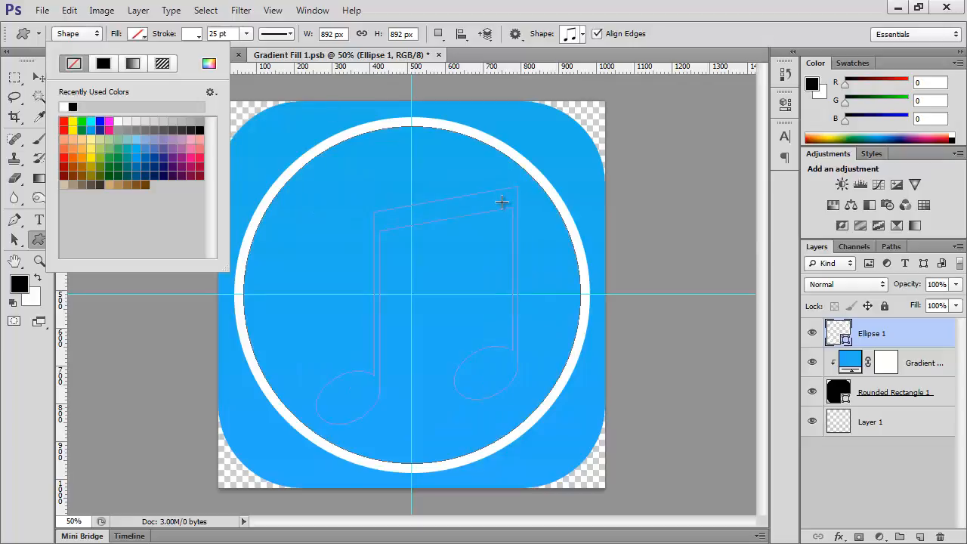
pyautogui.click(66, 107)
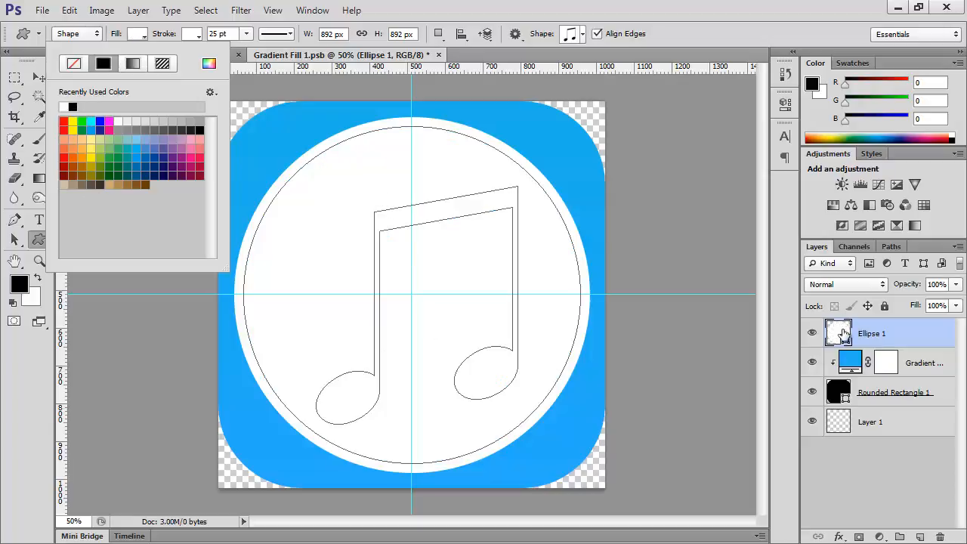
pyautogui.click(73, 63)
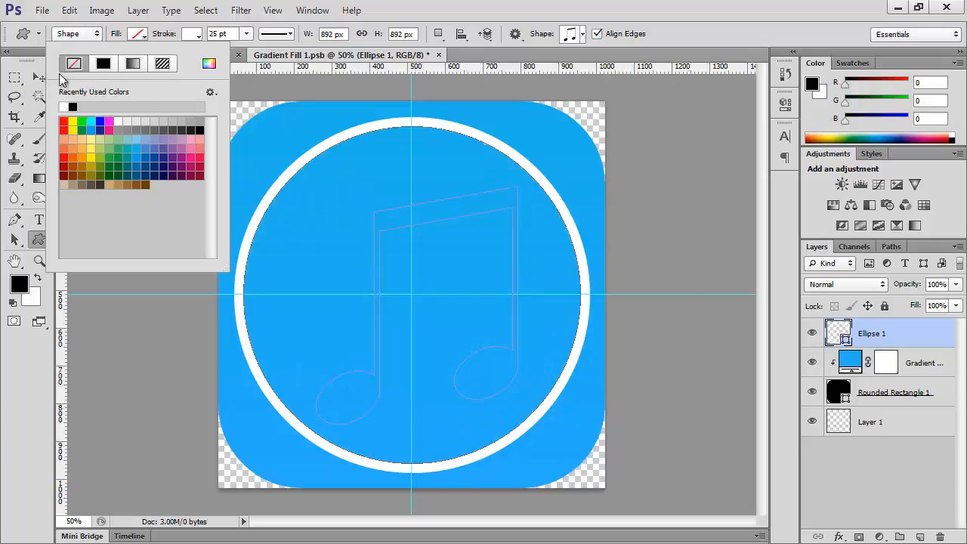
# - Revert the document history to the state before the music note was drawn
pyautogui.click(786, 74)
pyautogui.click(787, 73)
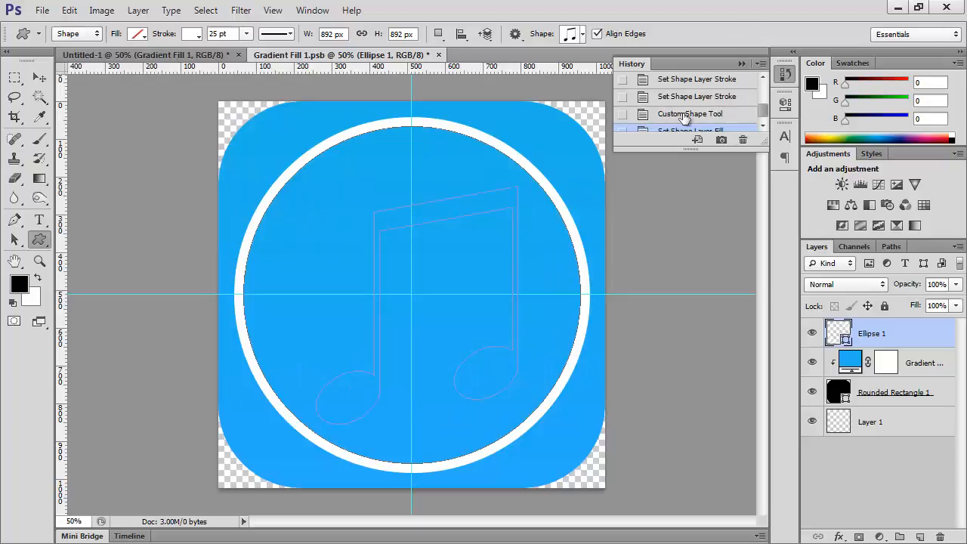
pyautogui.click(685, 115)
pyautogui.click(691, 97)
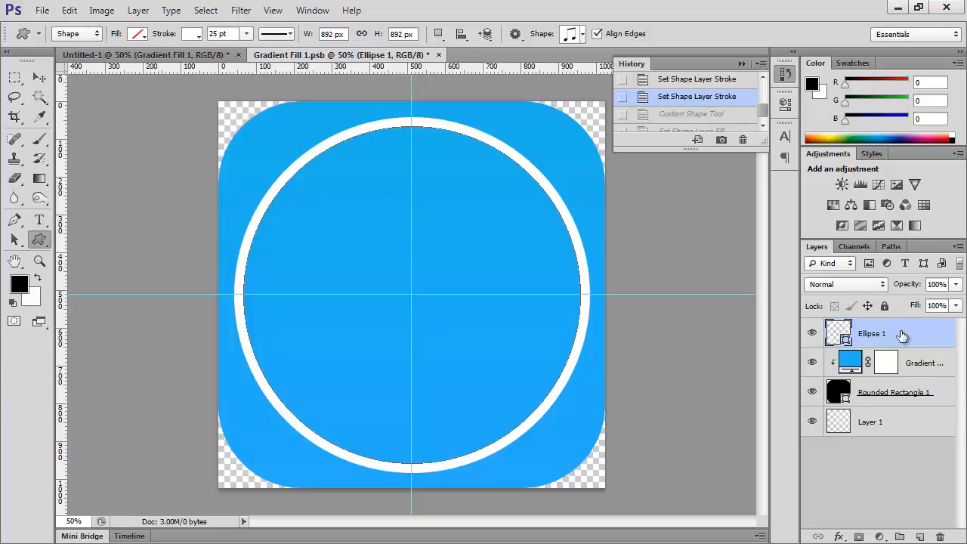
# - Draw the music note, about 498 by 588 px, on a new layer inside the circle and fill it white
pyautogui.click(923, 536)
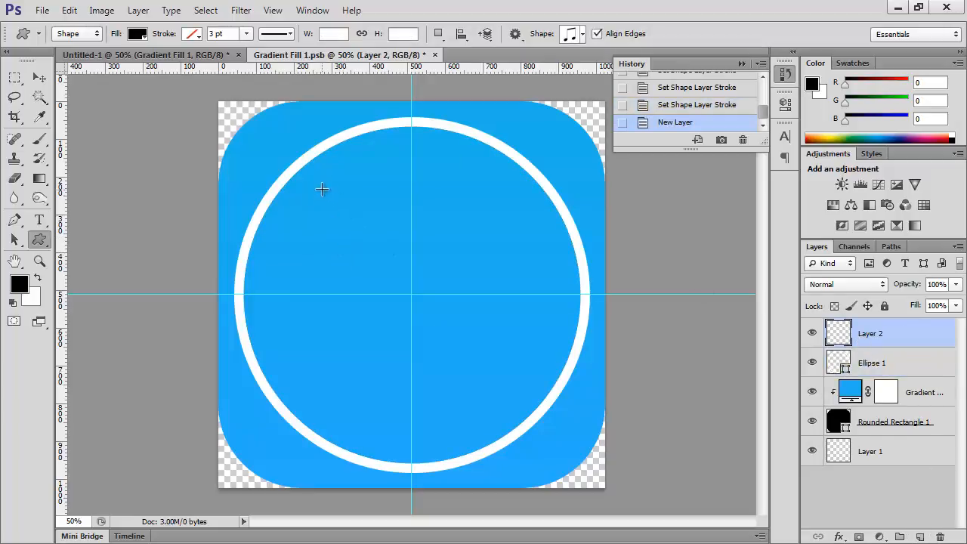
pyautogui.moveTo(394, 297); pyautogui.dragTo(508, 423)
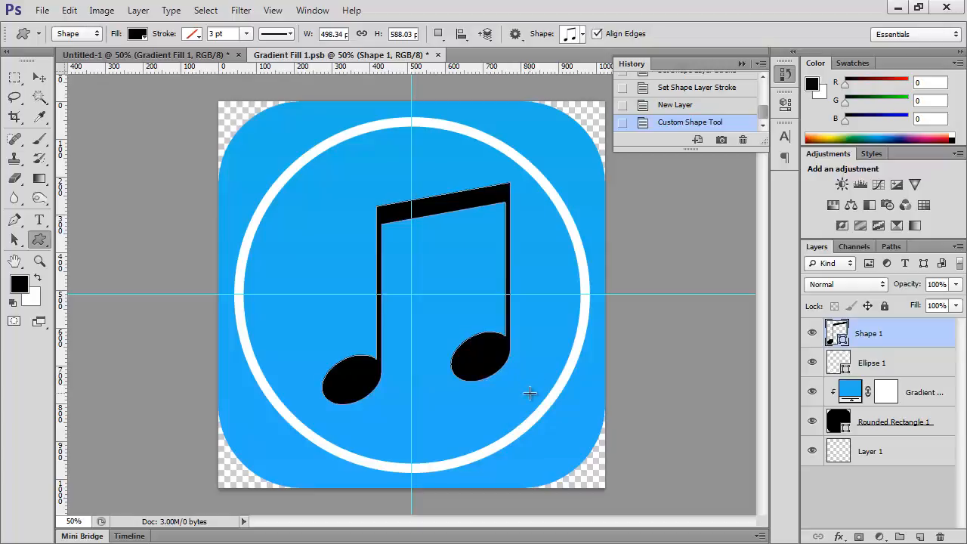
pyautogui.click(138, 34)
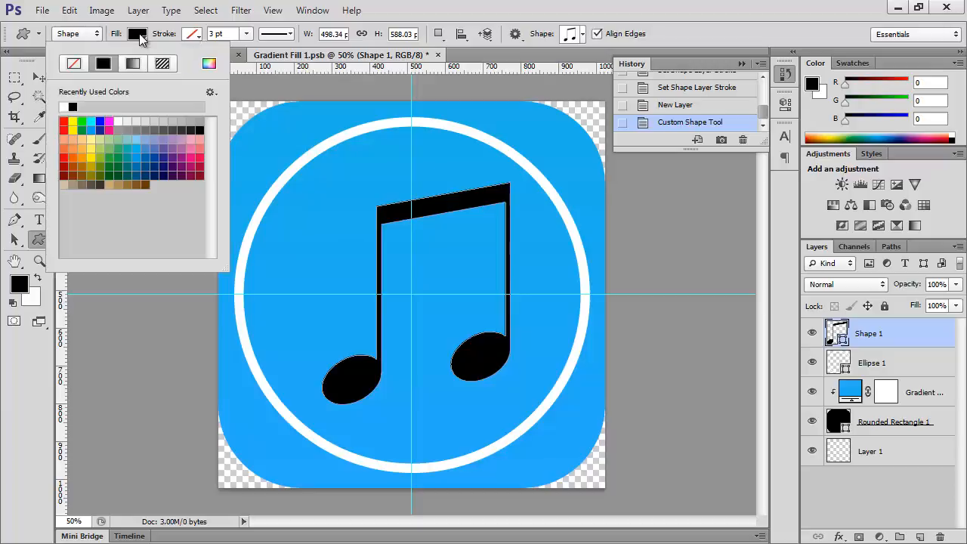
pyautogui.click(67, 103)
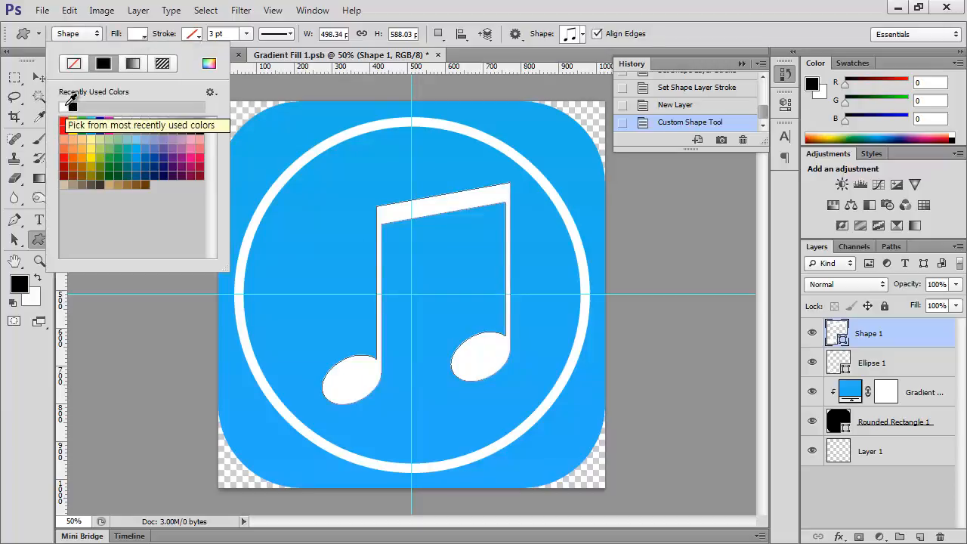
# - Give the music note a solid white stroke with a width of 10 pt
pyautogui.click(193, 34)
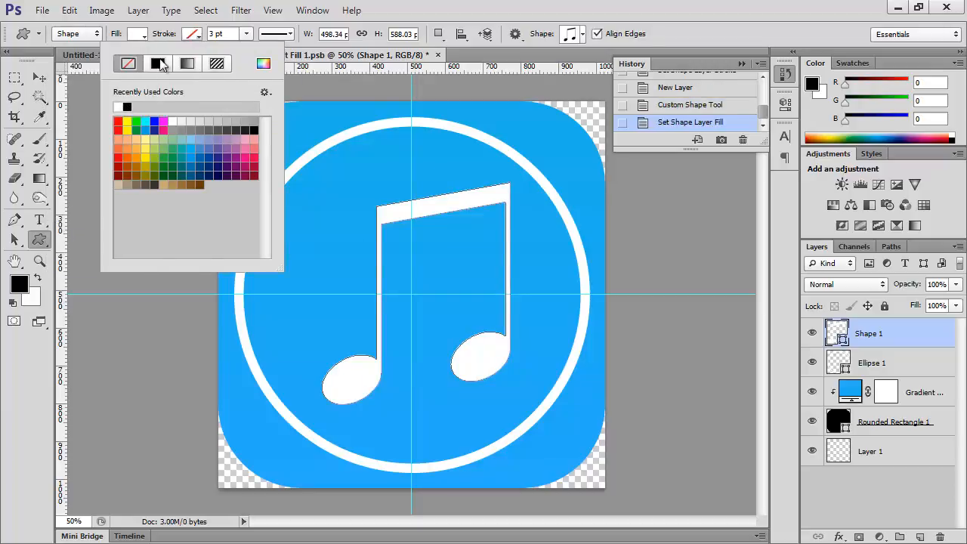
pyautogui.click(119, 106)
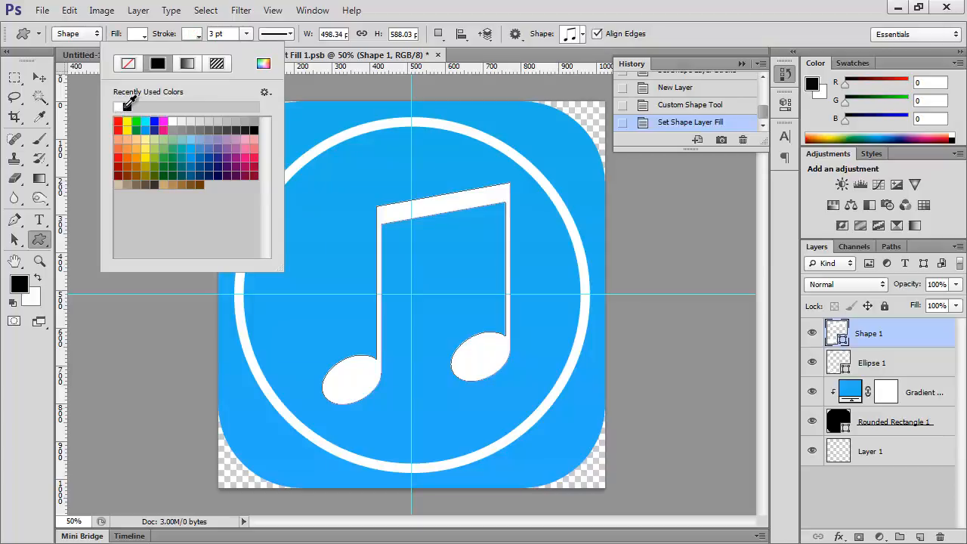
pyautogui.click(232, 34)
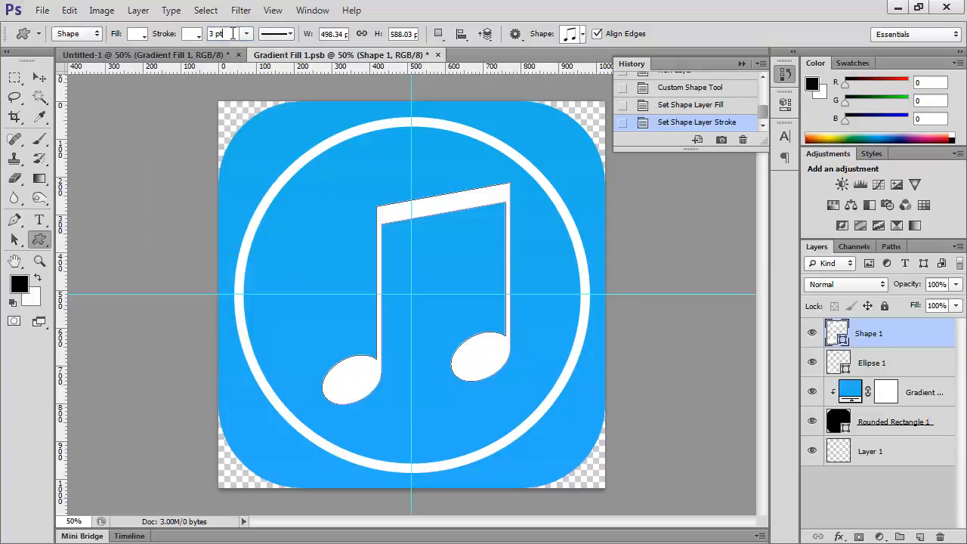
pyautogui.write('10')
pyautogui.press('Return')
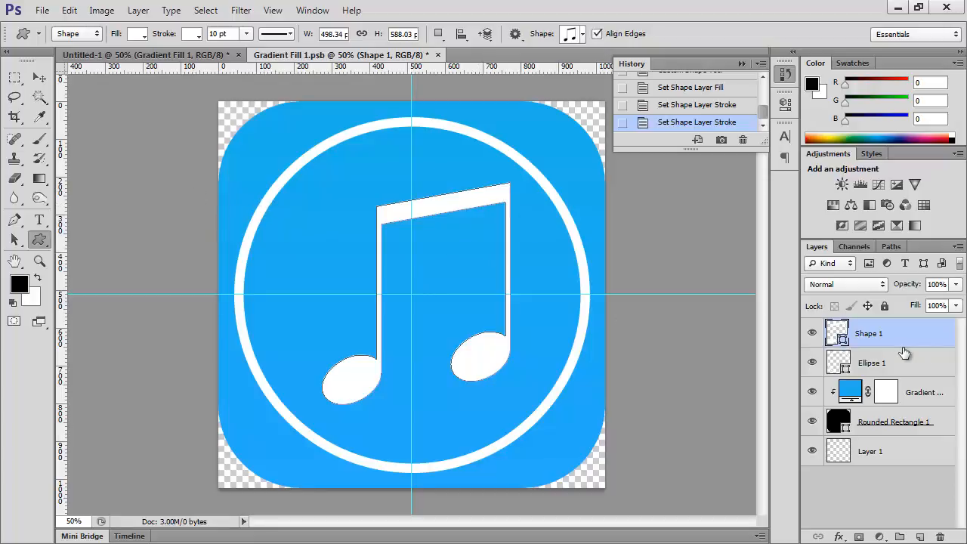
# - Align the vertical and horizontal centers of the music note, circle, gradient and rounded rectangle layers
pyautogui.keyDown('shift'); pyautogui.click(940, 436); pyautogui.keyUp('shift')
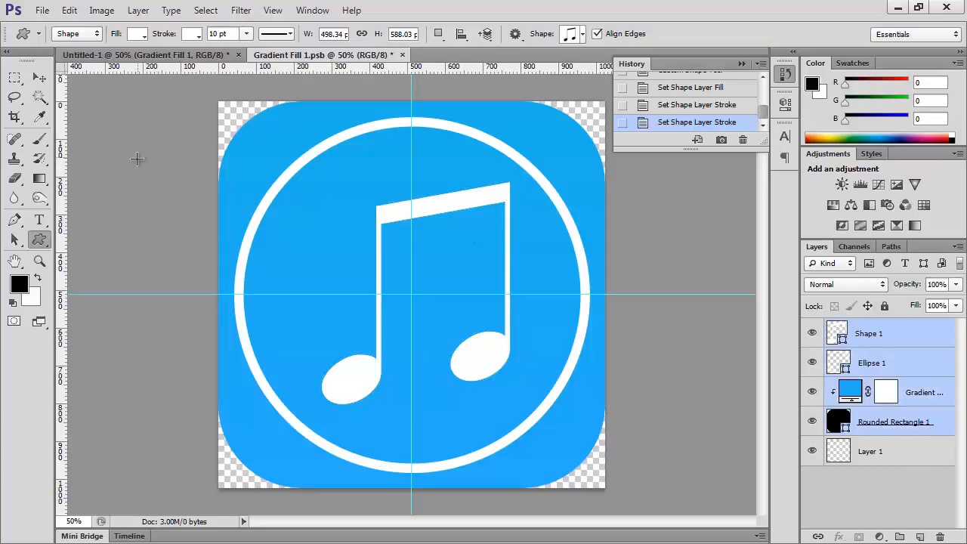
pyautogui.press('v')
pyautogui.click(317, 33)
pyautogui.click(378, 34)
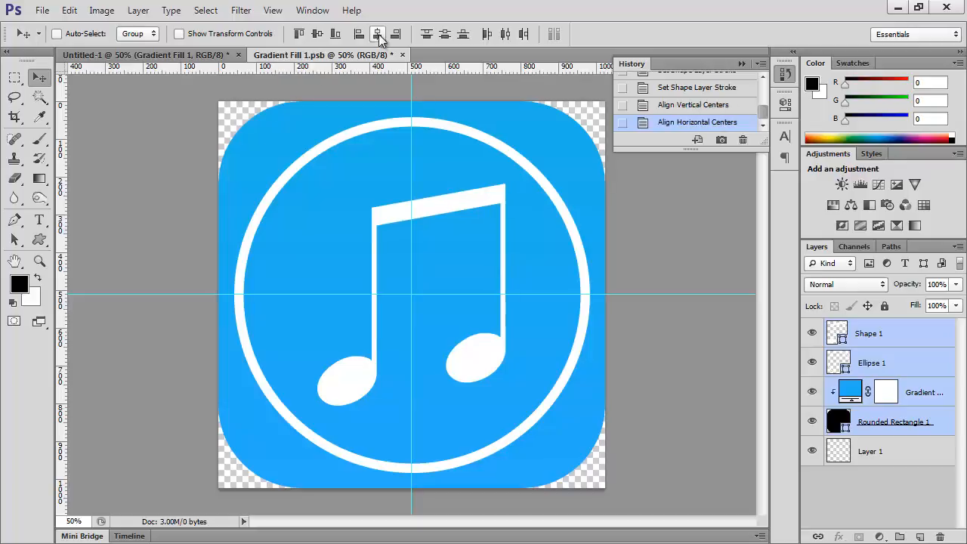
pyautogui.click(933, 342)
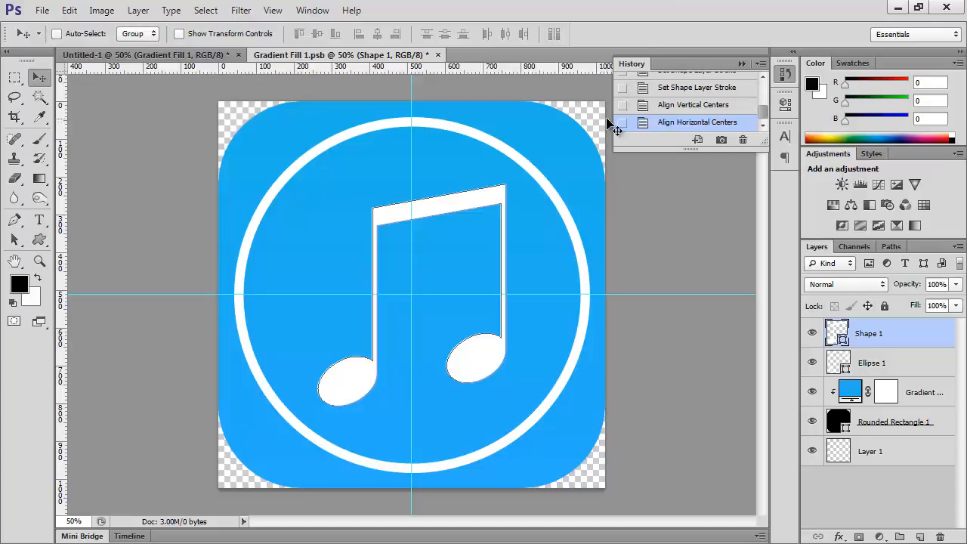
# - Save the smart object, return to the Untitled-1 document and collapse the history list
pyautogui.hotkey('ctrl', 's')
pyautogui.click(192, 57)
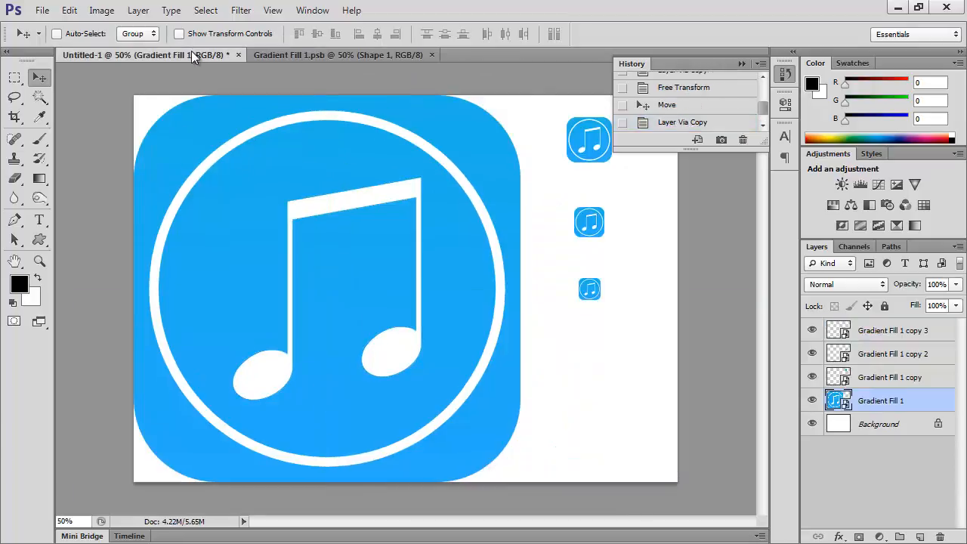
pyautogui.click(743, 64)
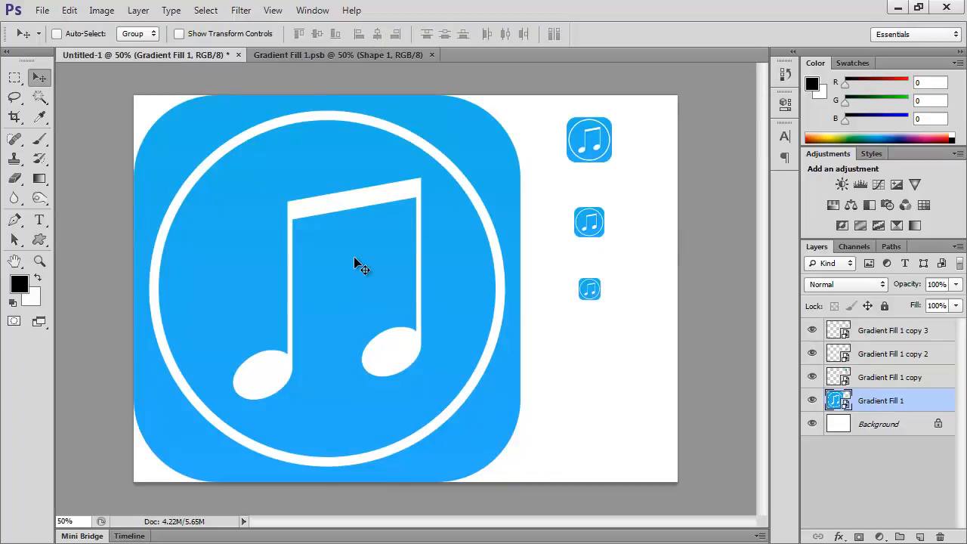